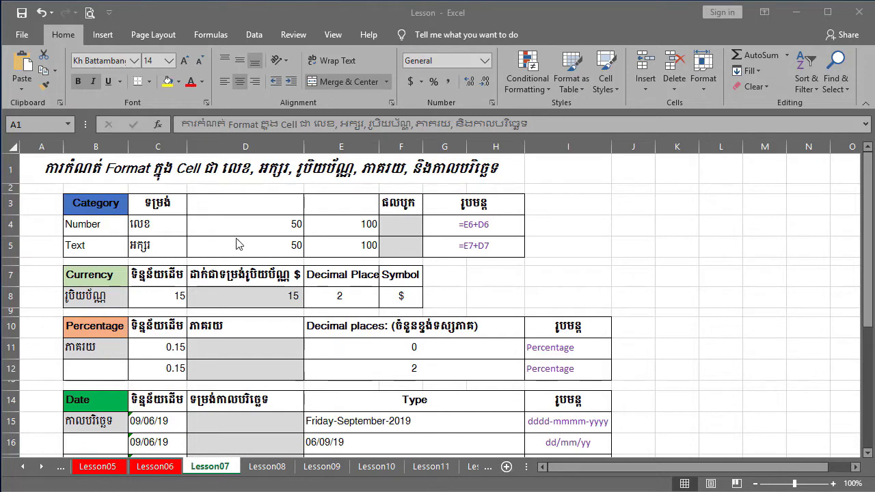
# Step: Review the Number and Text row labels and values in B4 through D5
pyautogui.click(103, 219)
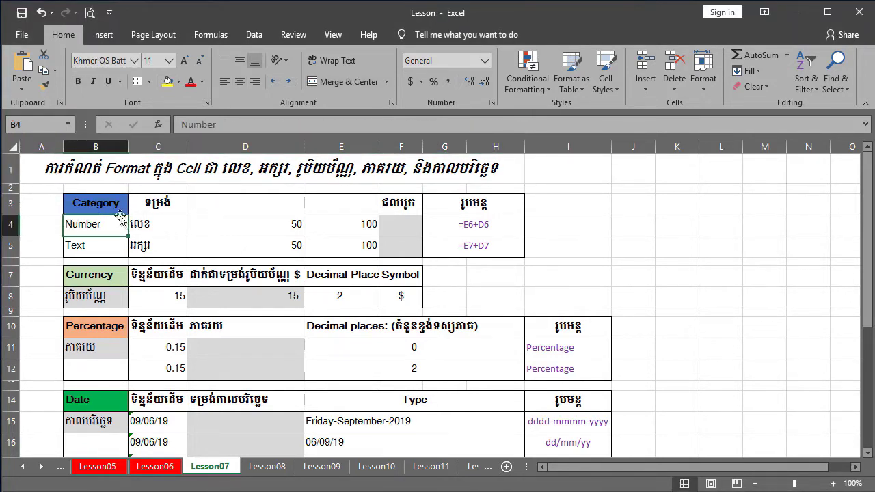
pyautogui.click(156, 224)
pyautogui.click(156, 244)
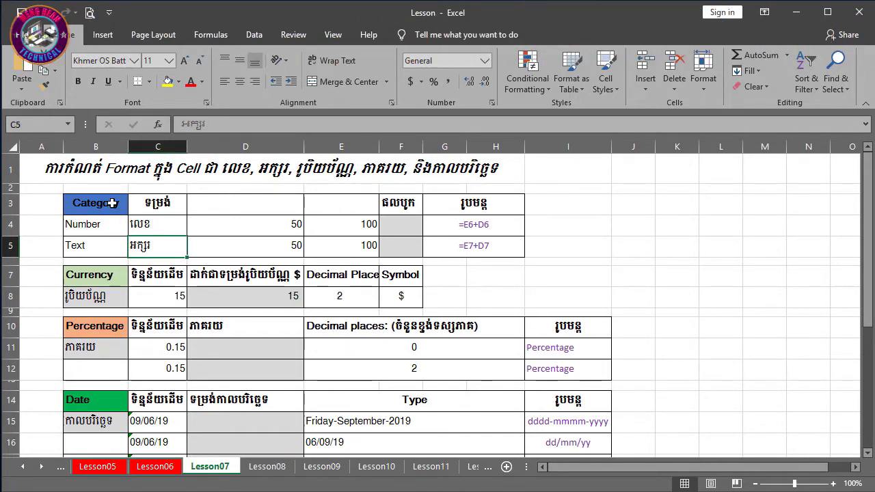
pyautogui.click(231, 245)
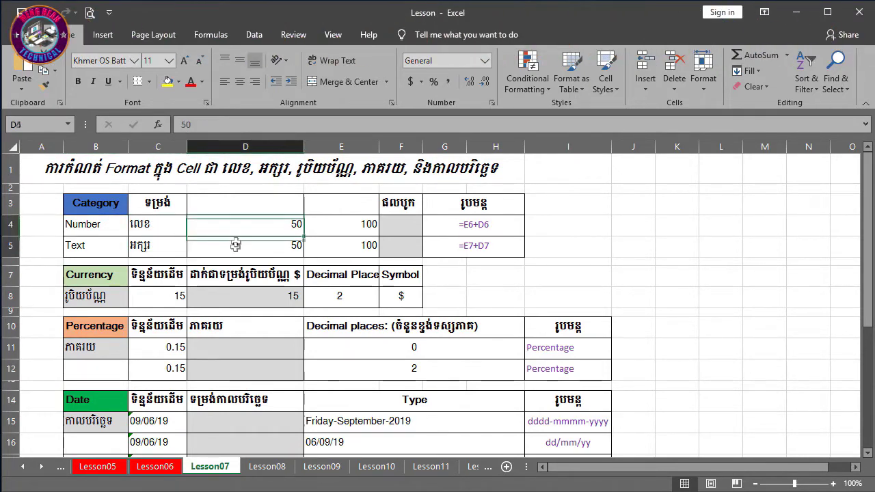
# Step: Compare the Number format of result cell F4 with the Text format of F5
pyautogui.click(401, 225)
pyautogui.click(403, 246)
pyautogui.click(403, 226)
pyautogui.click(404, 250)
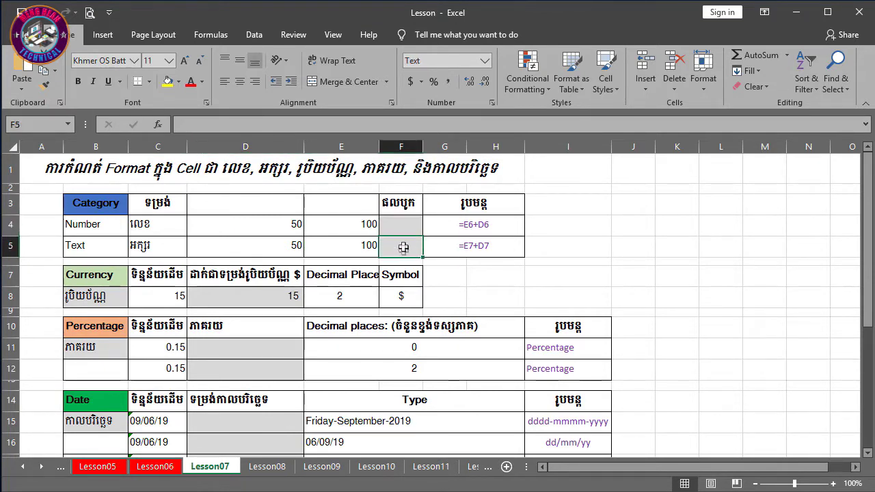
pyautogui.click(403, 226)
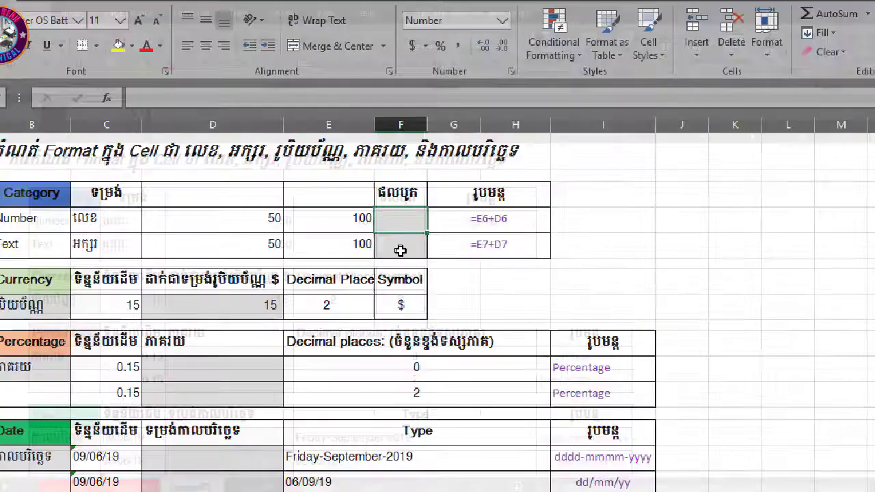
pyautogui.click(401, 250)
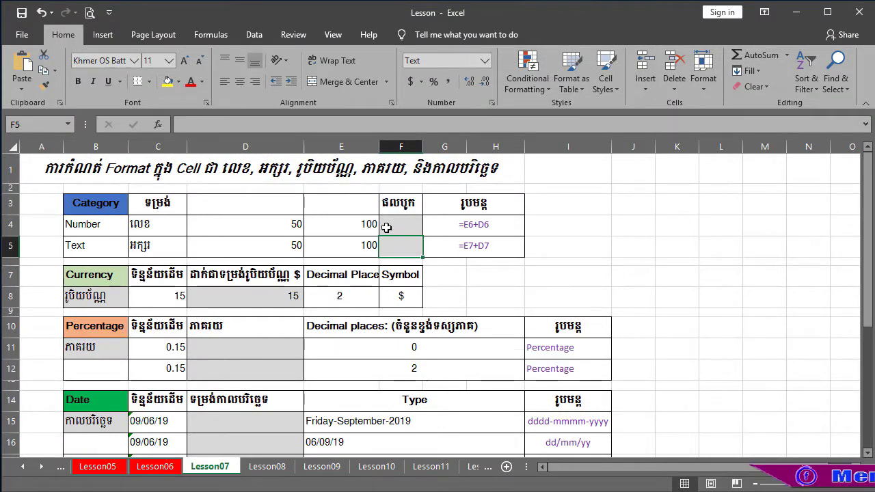
pyautogui.click(395, 225)
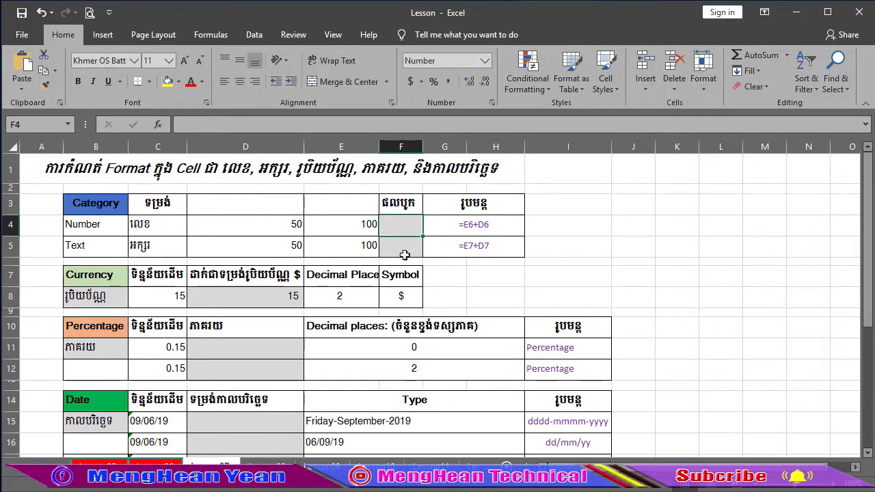
pyautogui.click(404, 250)
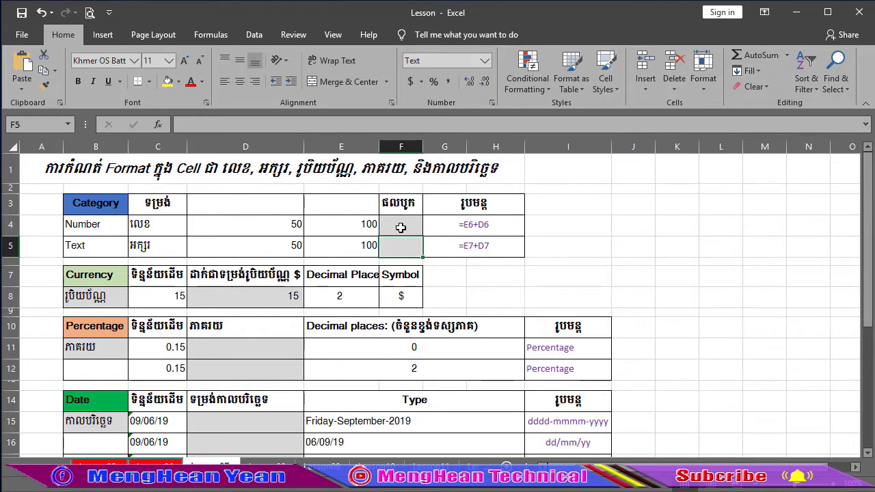
pyautogui.click(402, 224)
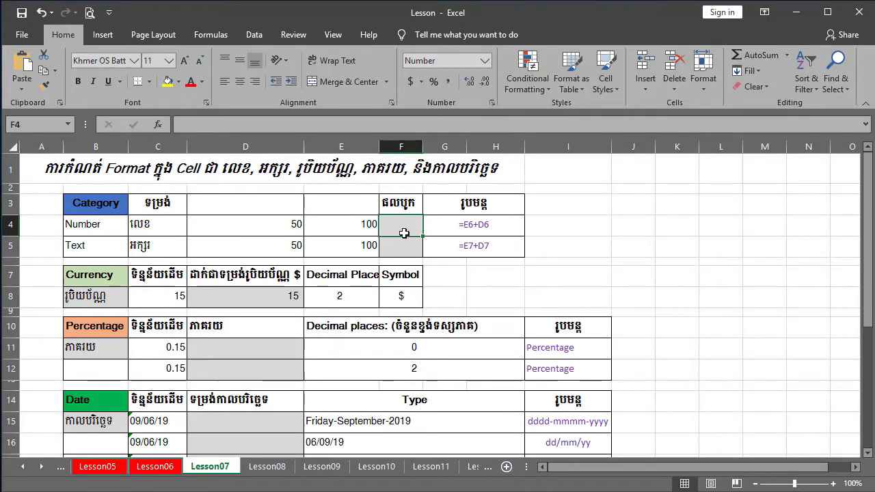
# Step: Enter the formula =D4+E4 in F4 so it shows 150
pyautogui.write('=')
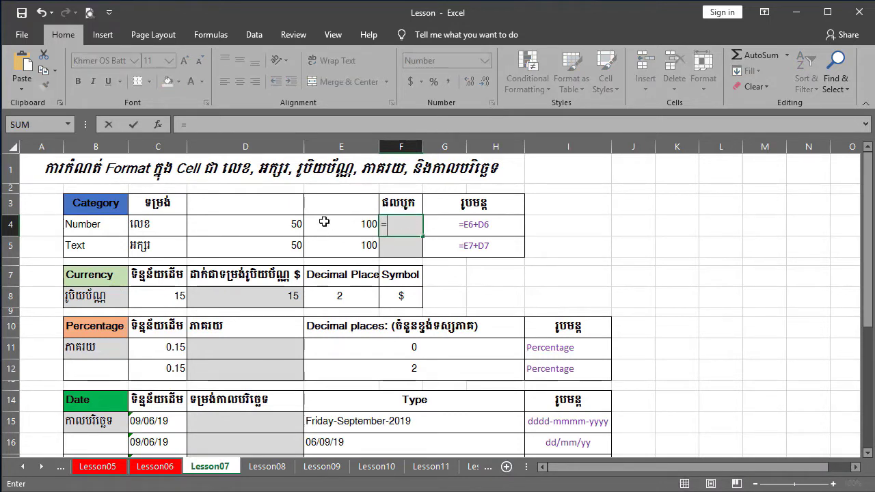
pyautogui.click(290, 227)
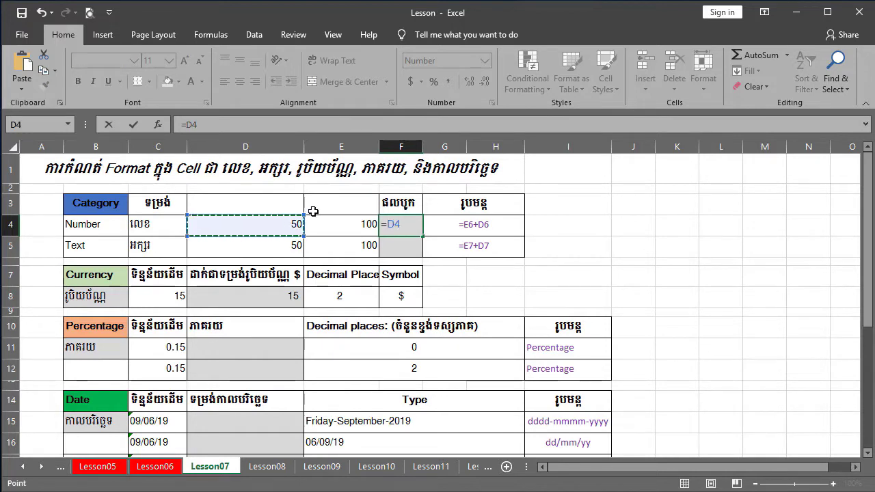
pyautogui.write('+')
pyautogui.click(355, 225)
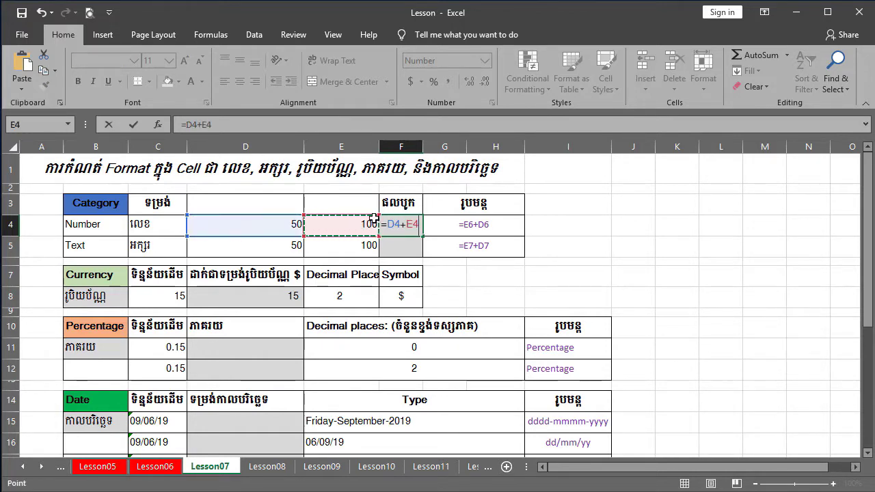
pyautogui.press('Return')
pyautogui.click(413, 228)
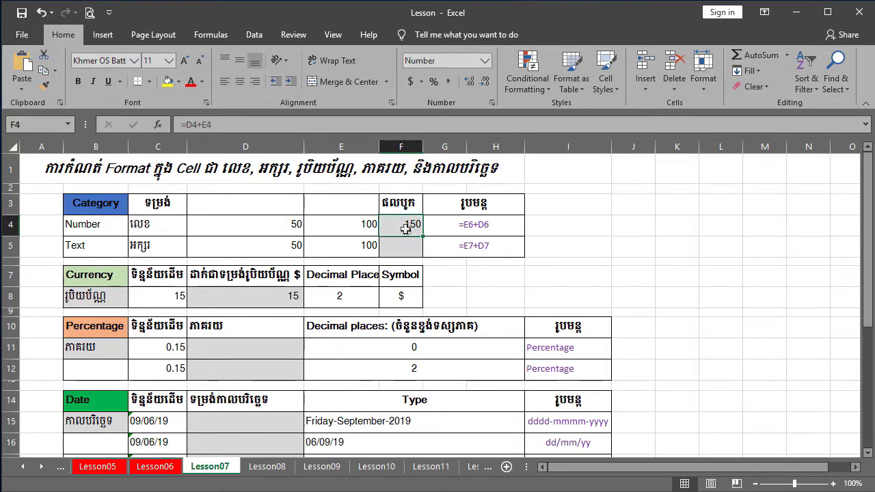
pyautogui.click(409, 244)
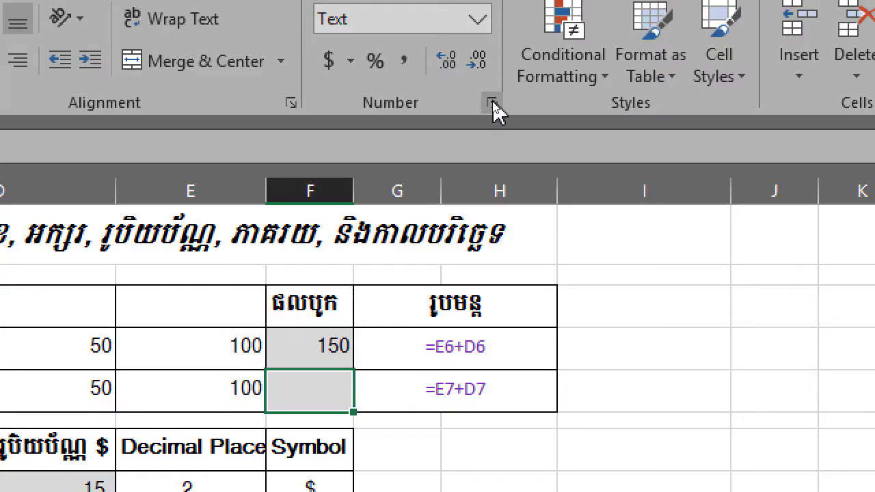
pyautogui.click(492, 103)
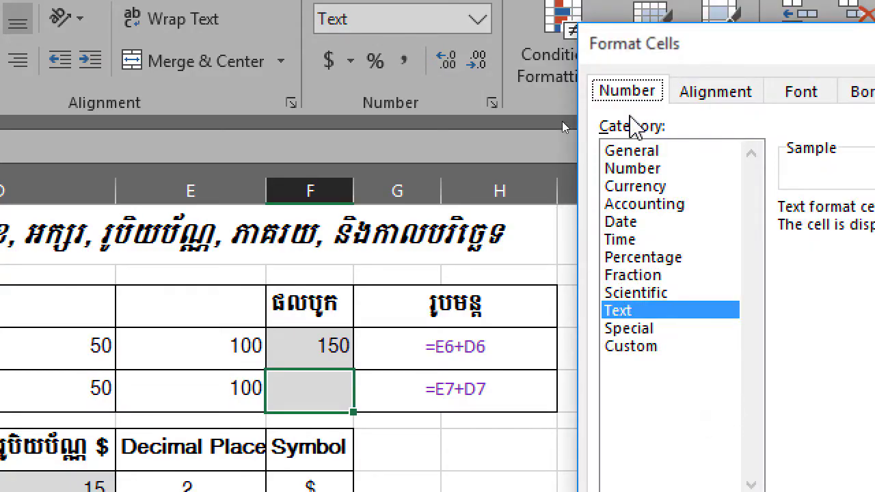
pyautogui.click(638, 168)
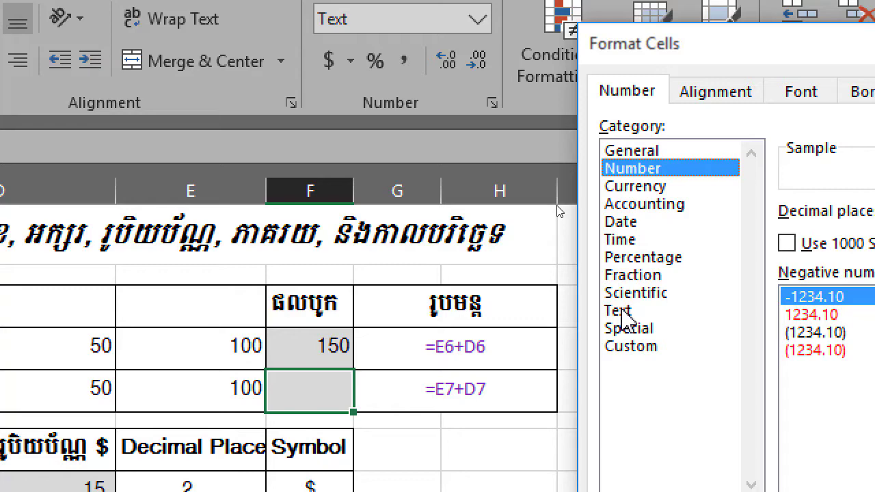
pyautogui.click(619, 314)
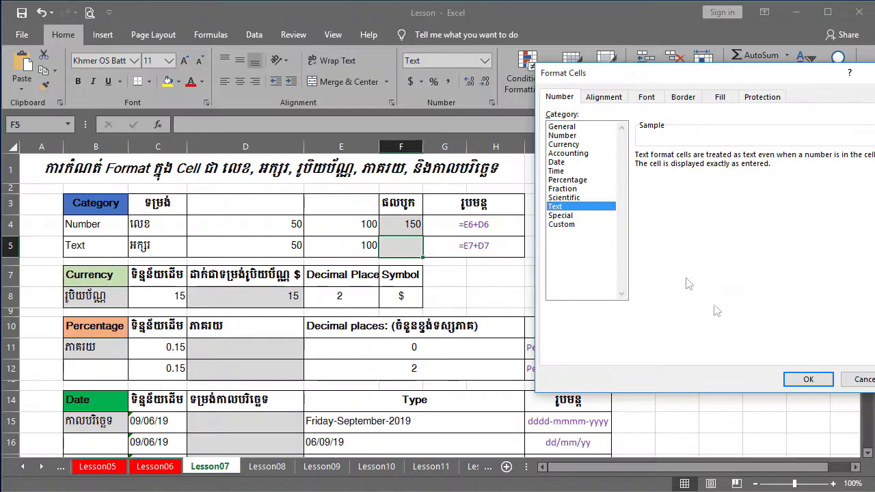
pyautogui.click(805, 381)
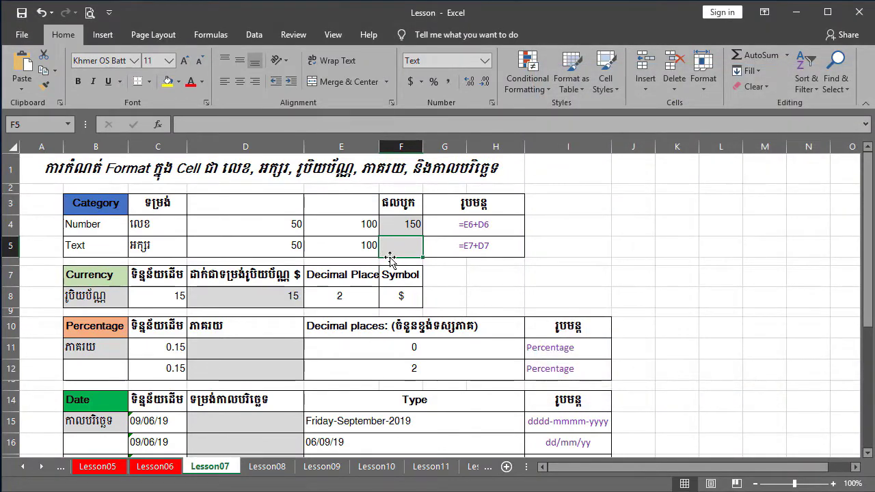
# Step: Enter =D5+E5 in the Text-formatted F5, which displays the formula as literal text
pyautogui.write('=')
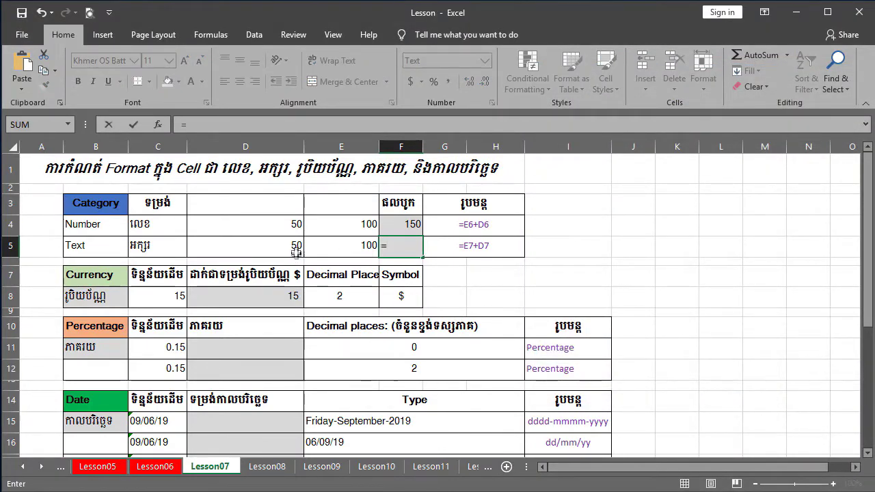
pyautogui.click(288, 245)
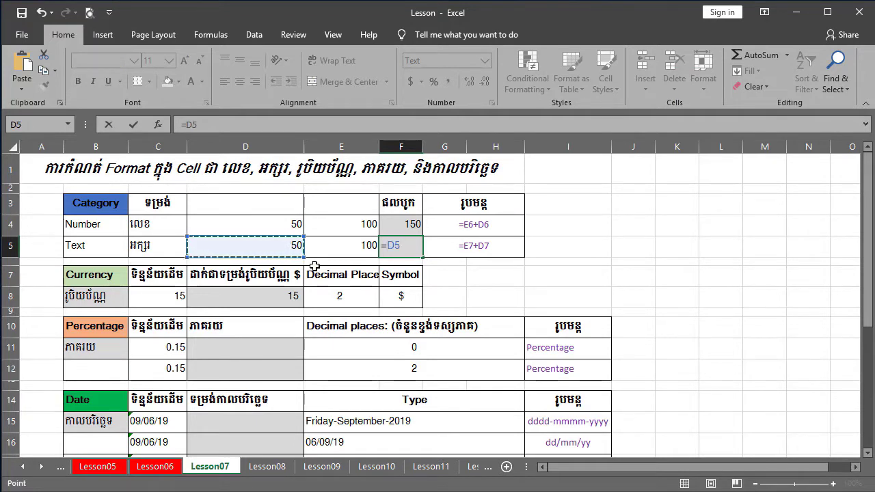
pyautogui.write('+')
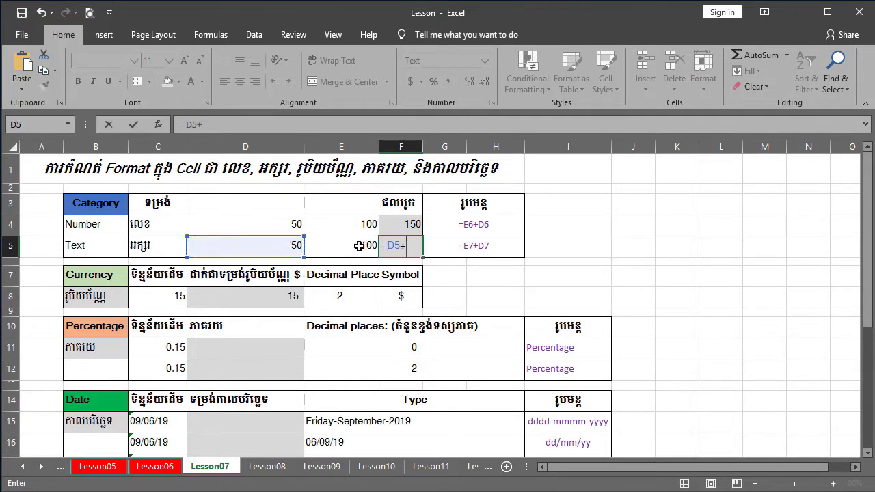
pyautogui.click(359, 245)
pyautogui.press('Return')
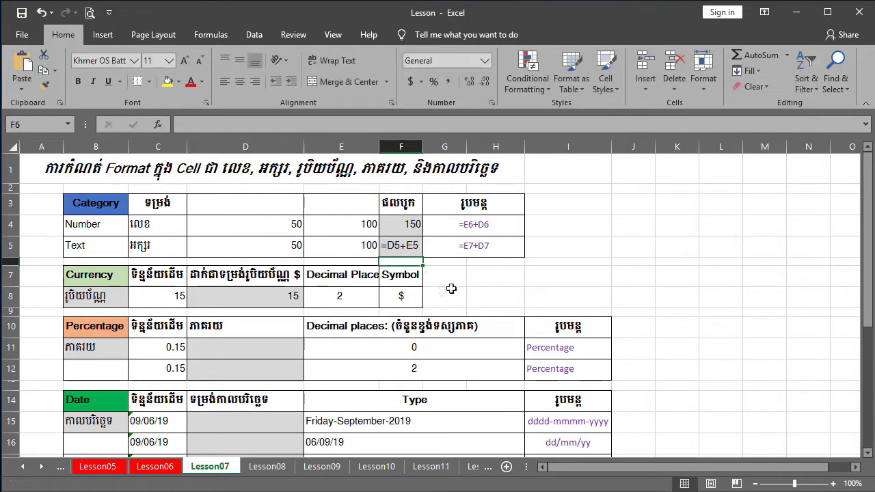
pyautogui.click(416, 243)
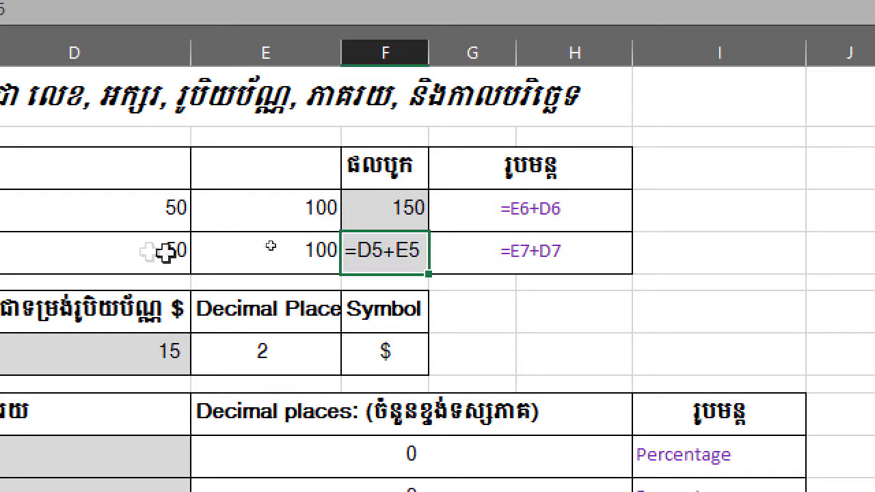
pyautogui.click(380, 208)
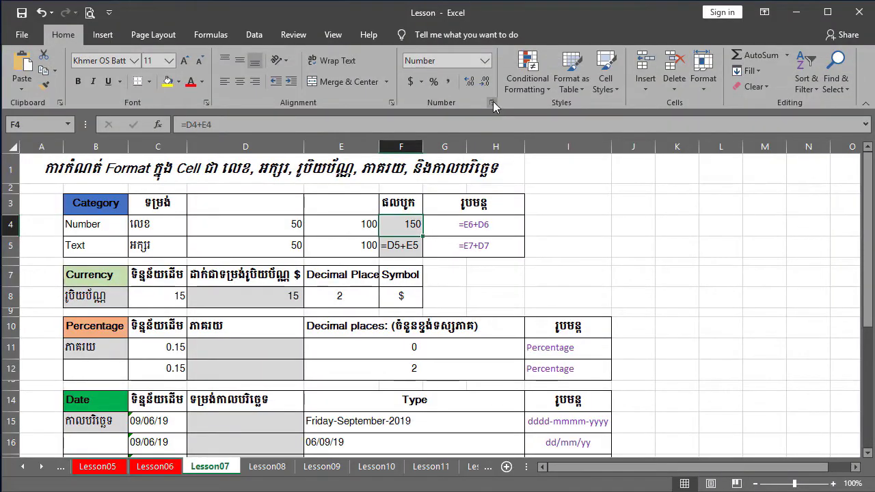
pyautogui.click(491, 102)
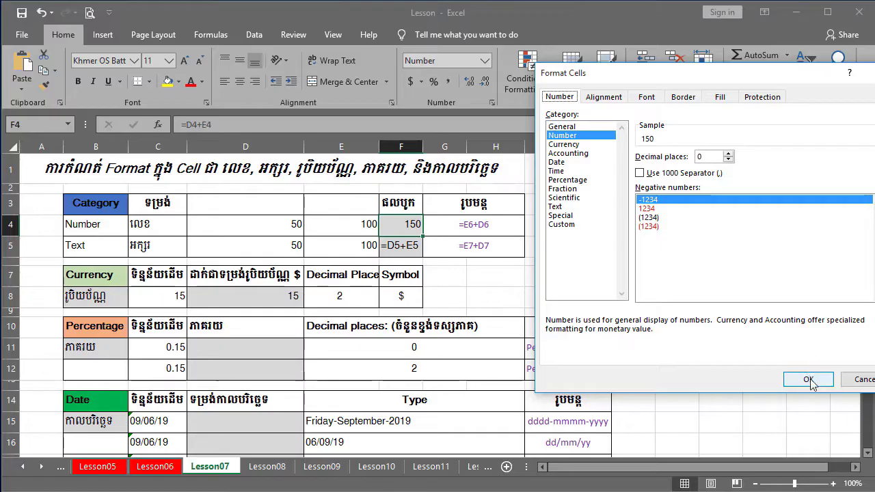
pyautogui.click(753, 376)
pyautogui.click(408, 246)
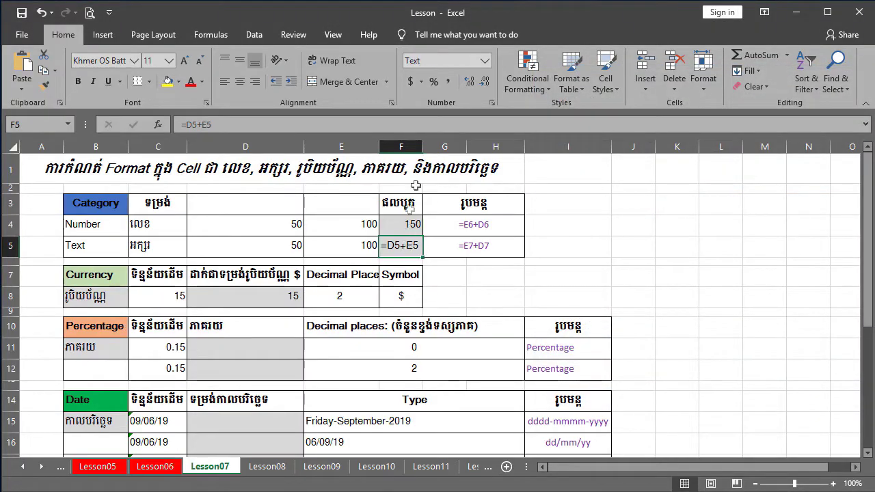
pyautogui.click(492, 103)
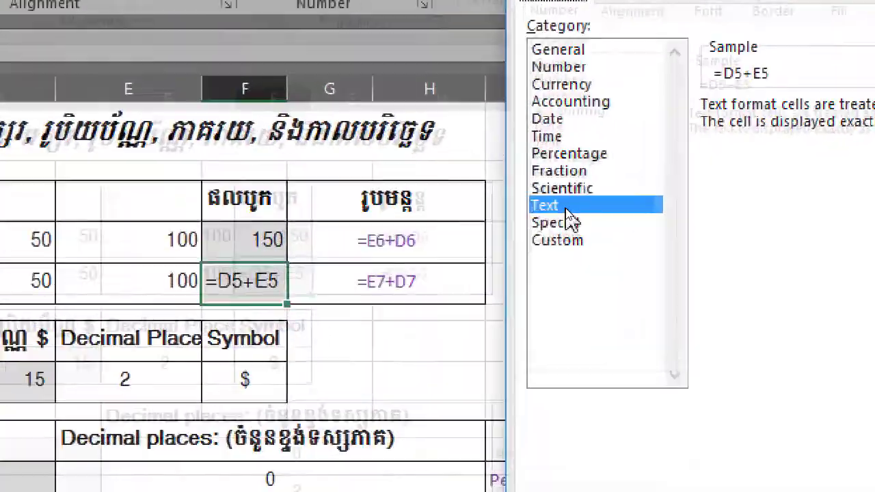
pyautogui.press('Return')
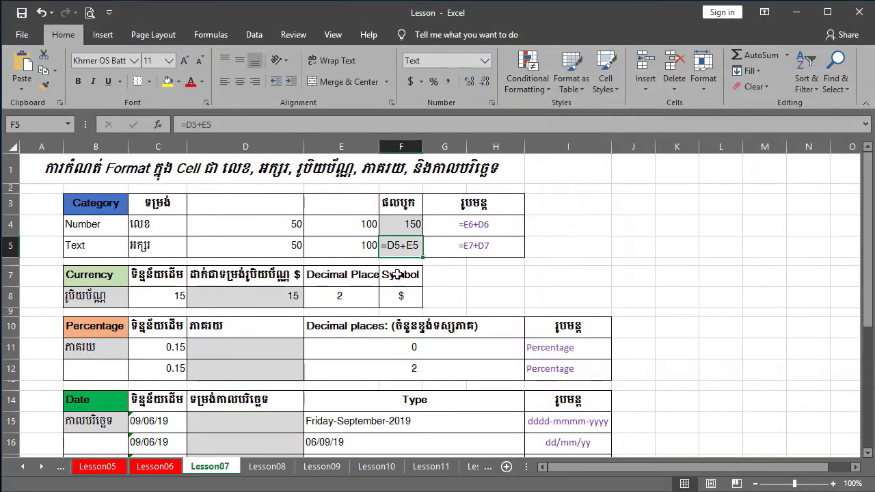
pyautogui.click(281, 296)
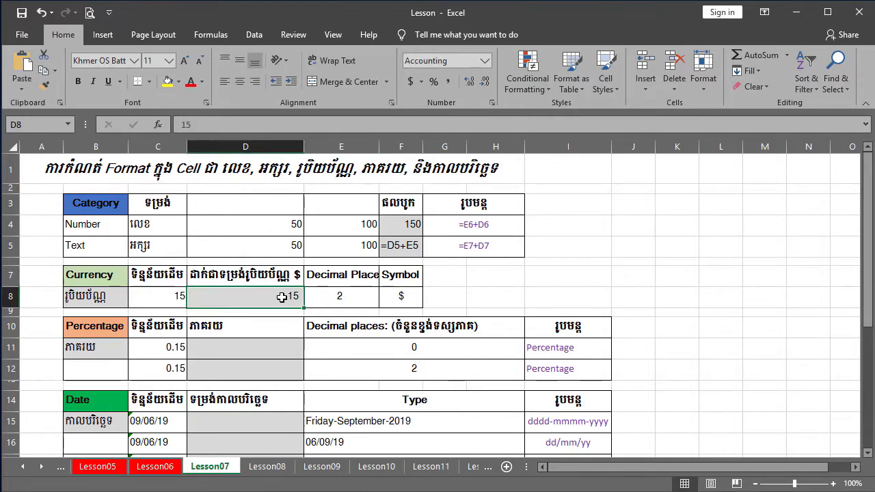
# Step: Clear D8 and enter the plain value 15
pyautogui.press('Delete')
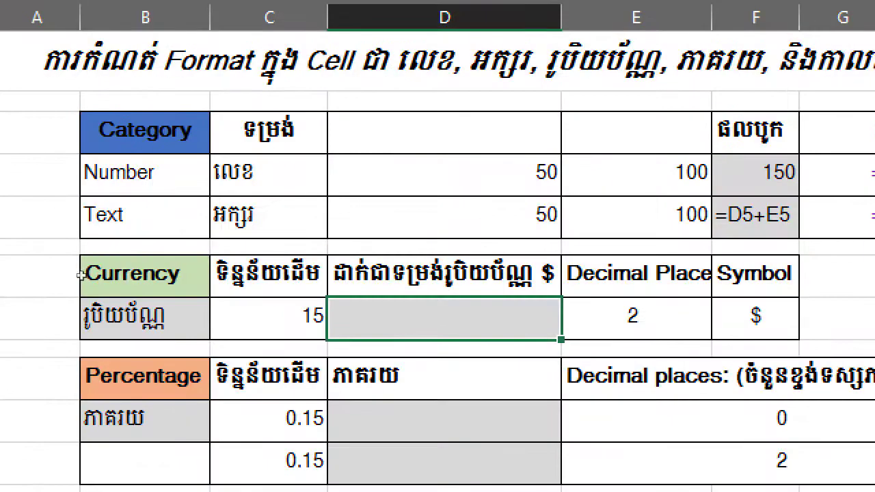
pyautogui.moveTo(81, 258); pyautogui.dragTo(555, 345)
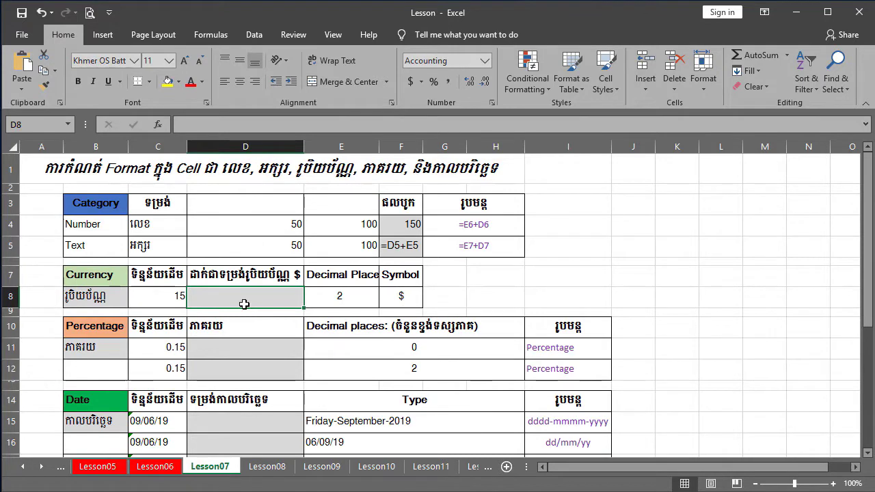
pyautogui.write('15')
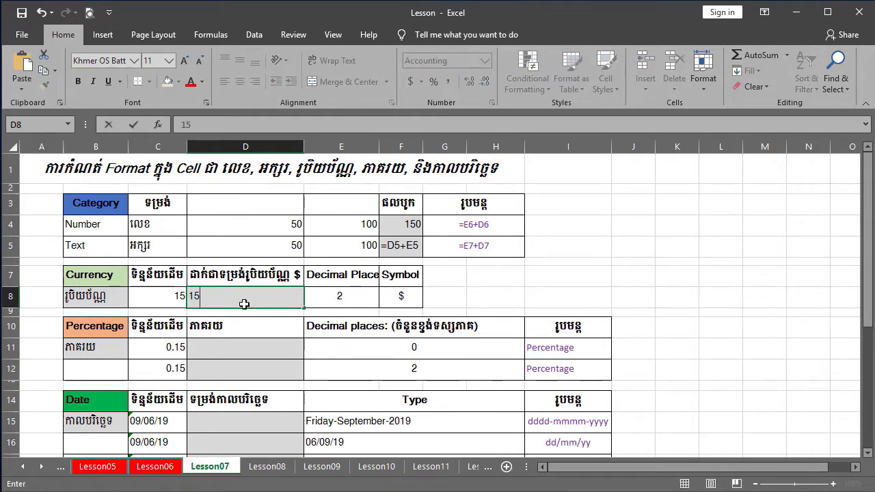
pyautogui.hotkey('ctrl', 'Return')
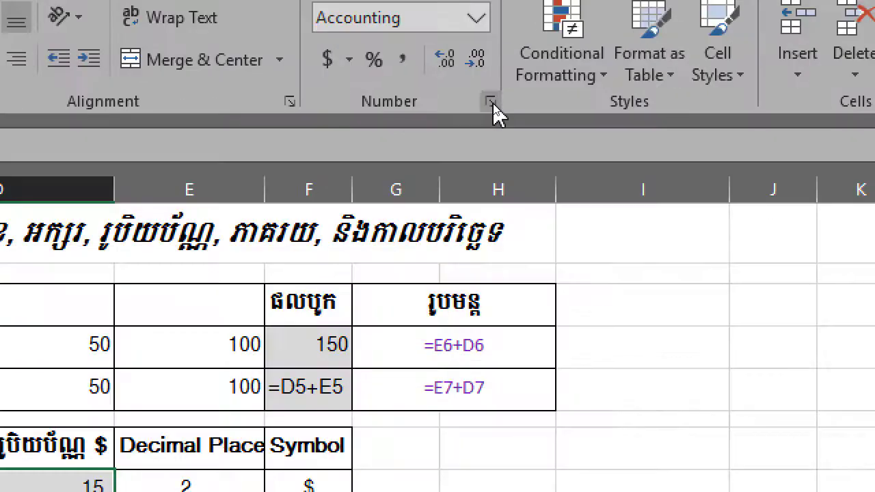
# Step: Apply Accounting format with the $ symbol to D8 through Format Cells
pyautogui.click(493, 103)
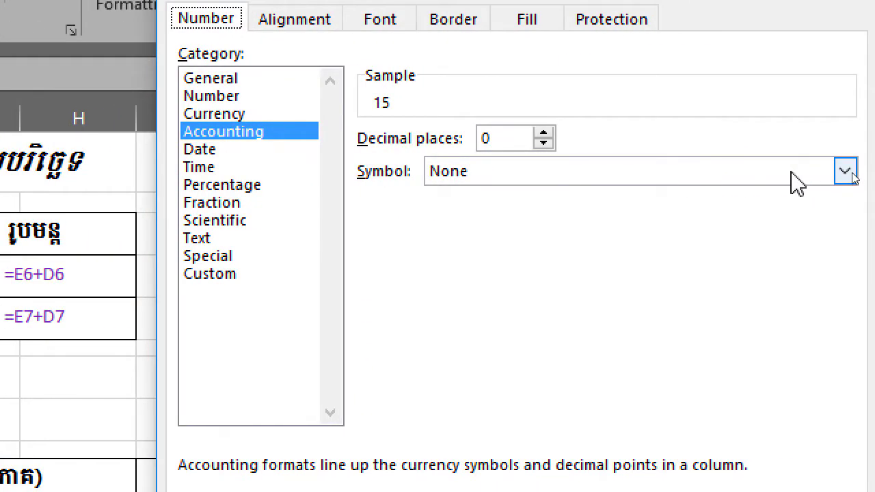
pyautogui.click(793, 173)
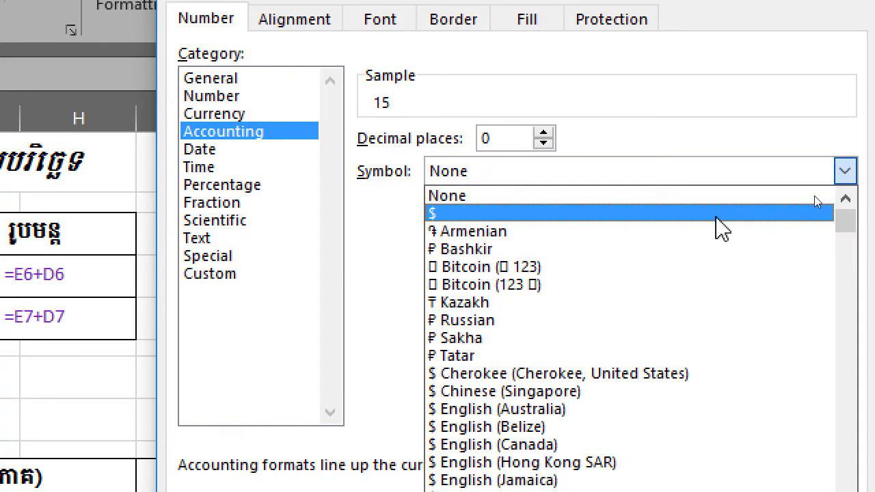
pyautogui.scroll(-2, 526, 448)
pyautogui.scroll(-2, 526, 460)
pyautogui.scroll(2, 526, 459)
pyautogui.scroll(2, 526, 459)
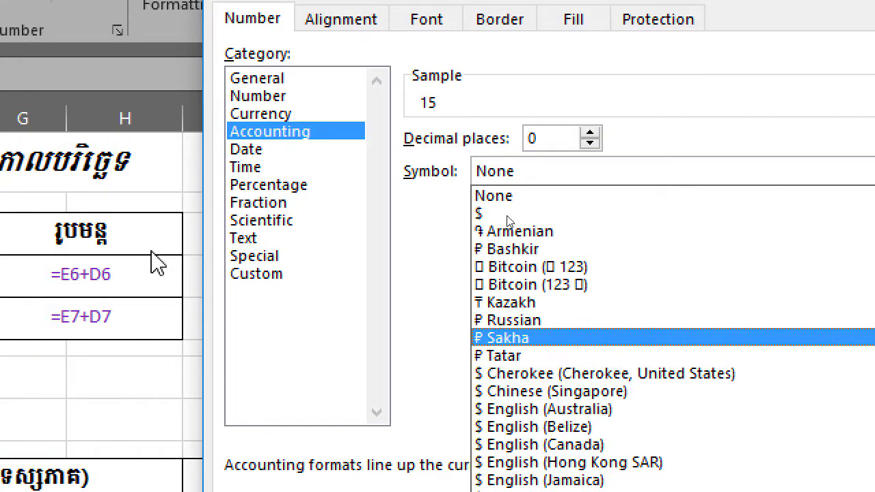
pyautogui.click(587, 214)
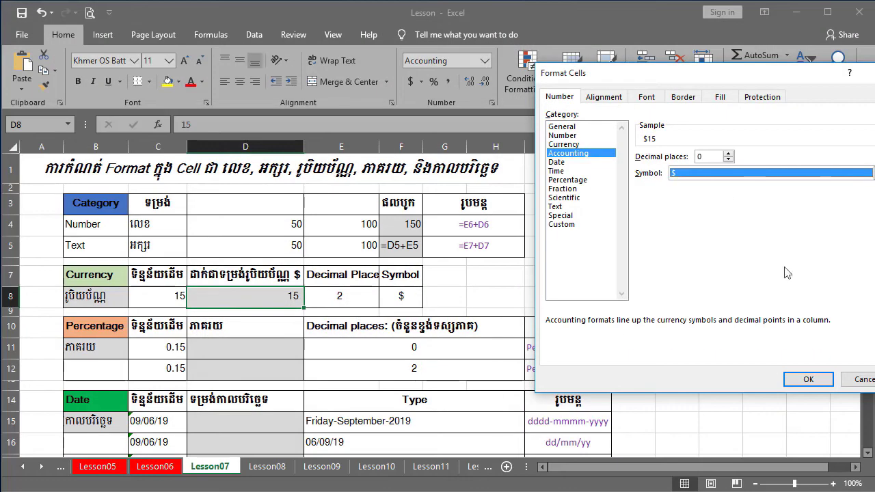
pyautogui.click(808, 379)
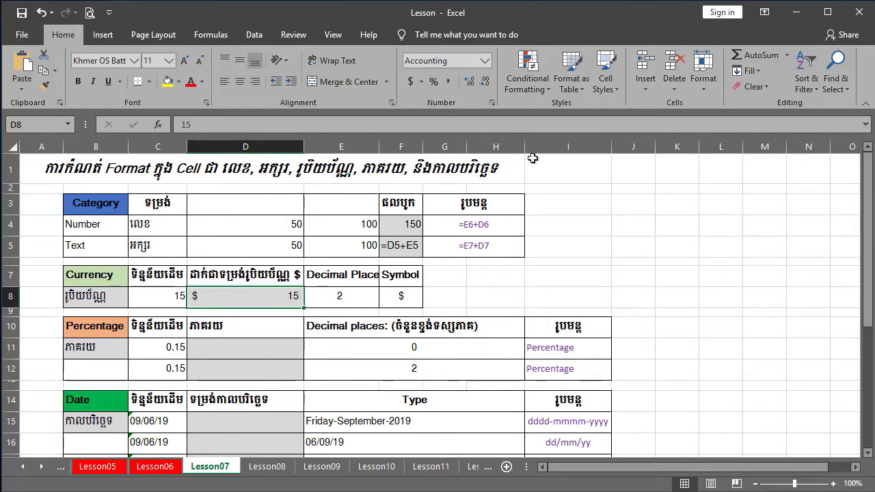
# Step: Change D8's Accounting symbol to None, then reapply dollar Accounting format from the ribbon
pyautogui.click(492, 103)
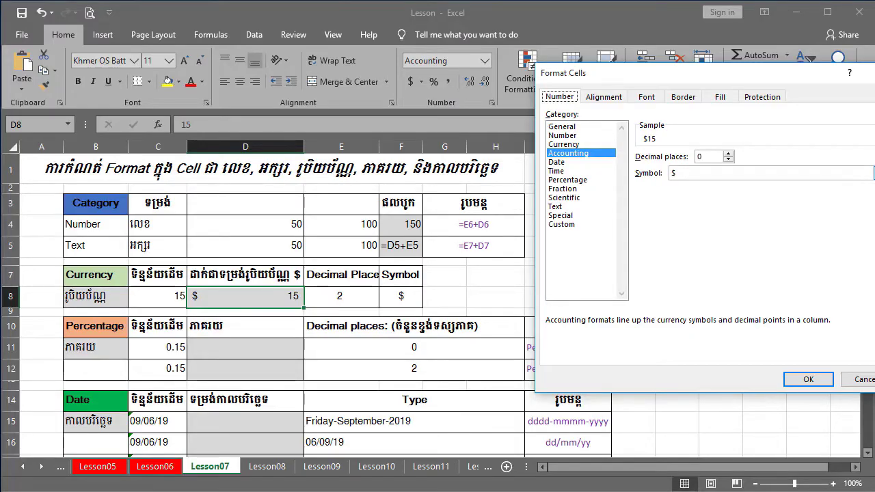
pyautogui.click(868, 173)
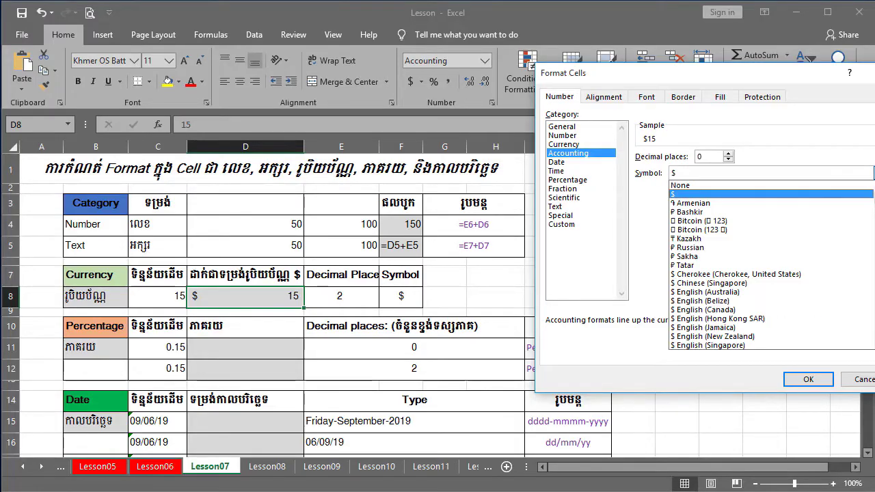
pyautogui.click(756, 185)
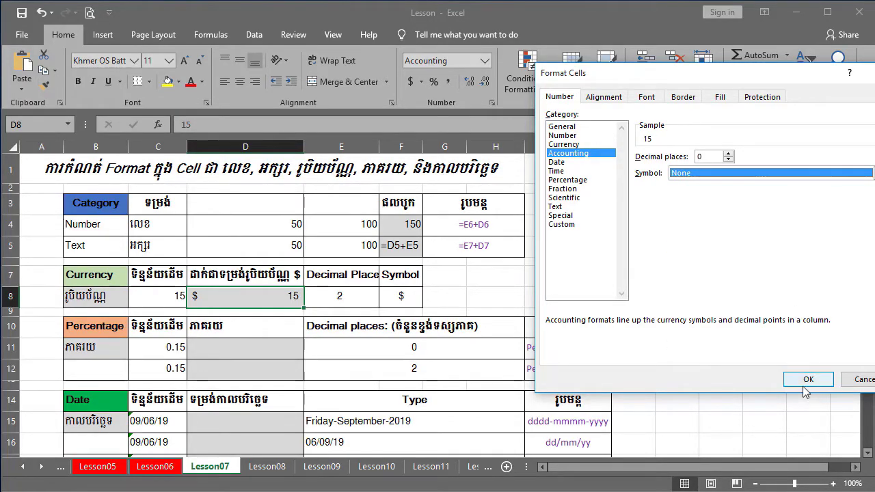
pyautogui.click(806, 380)
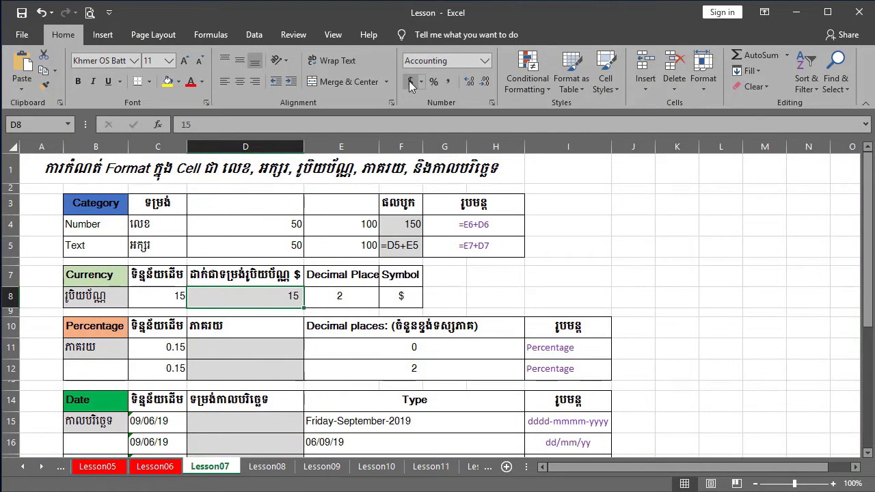
pyautogui.click(411, 82)
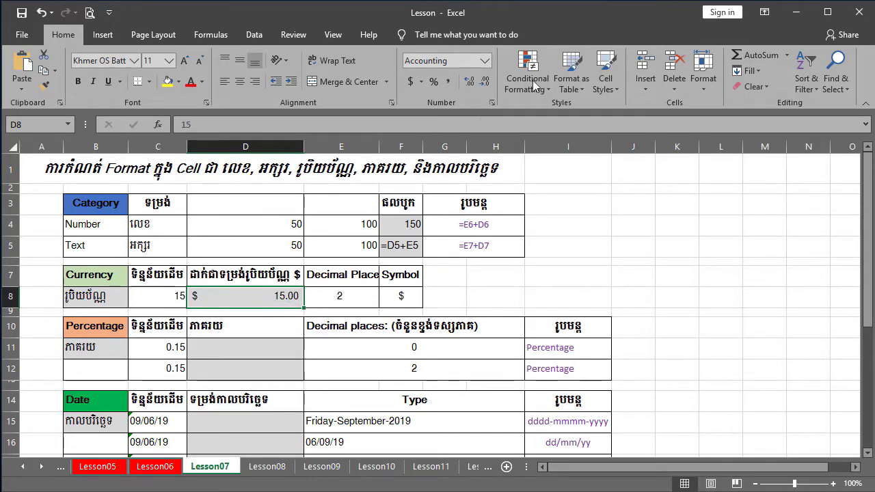
# Step: Set D8's dollar Accounting format to 0 decimal places
pyautogui.click(493, 103)
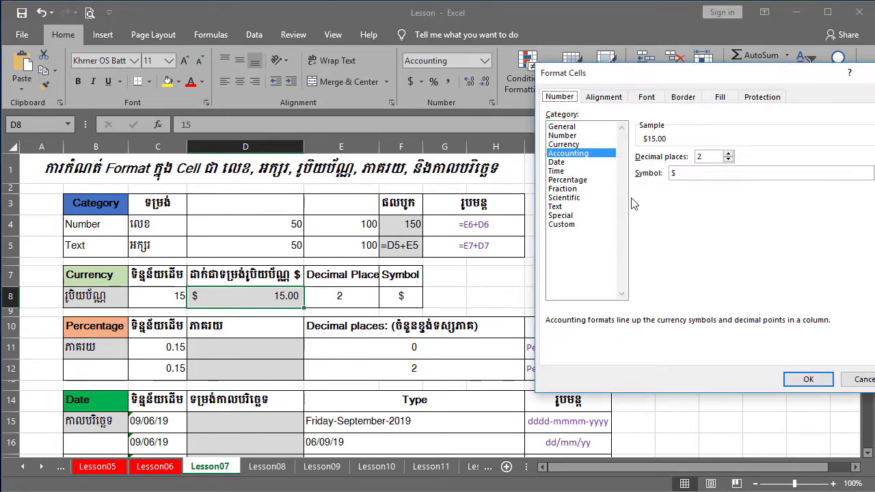
pyautogui.click(729, 160)
pyautogui.click(729, 160)
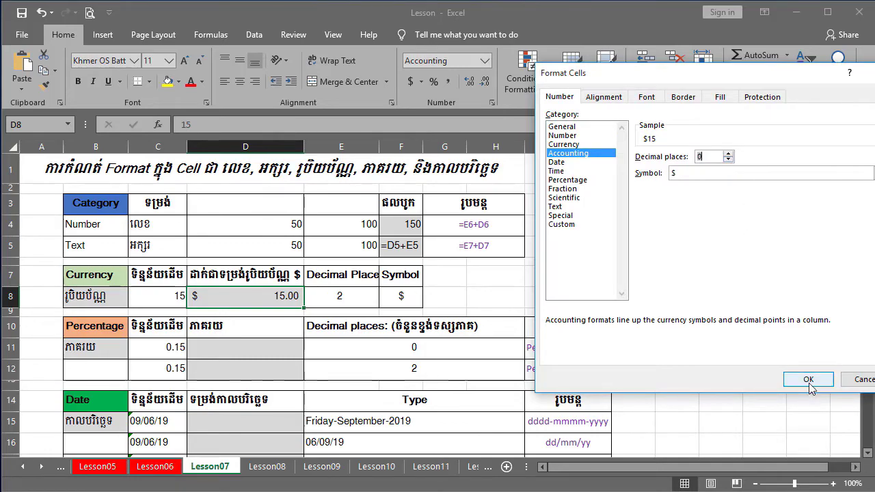
pyautogui.click(803, 381)
pyautogui.click(270, 328)
pyautogui.click(261, 301)
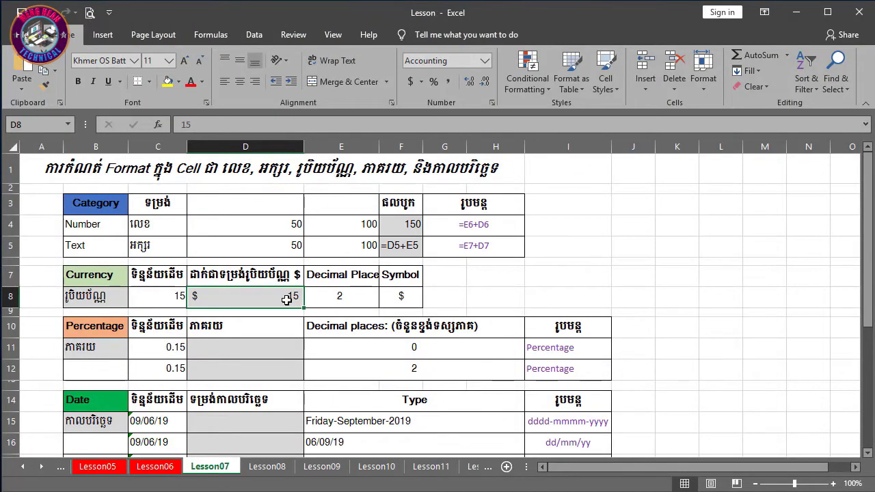
# Step: Add two decimal places to D8 with Increase Decimal, then remove them with Decrease Decimal
pyautogui.click(471, 82)
pyautogui.click(470, 82)
pyautogui.click(486, 84)
pyautogui.click(486, 85)
# Step: Restore 2 decimal places in D8's Accounting format so it reads $ 15.00
pyautogui.click(493, 102)
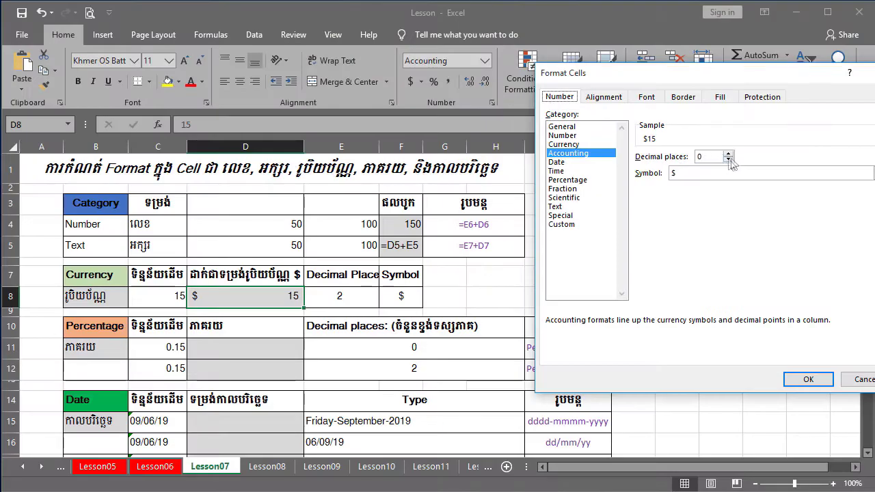
pyautogui.click(729, 155)
pyautogui.click(729, 154)
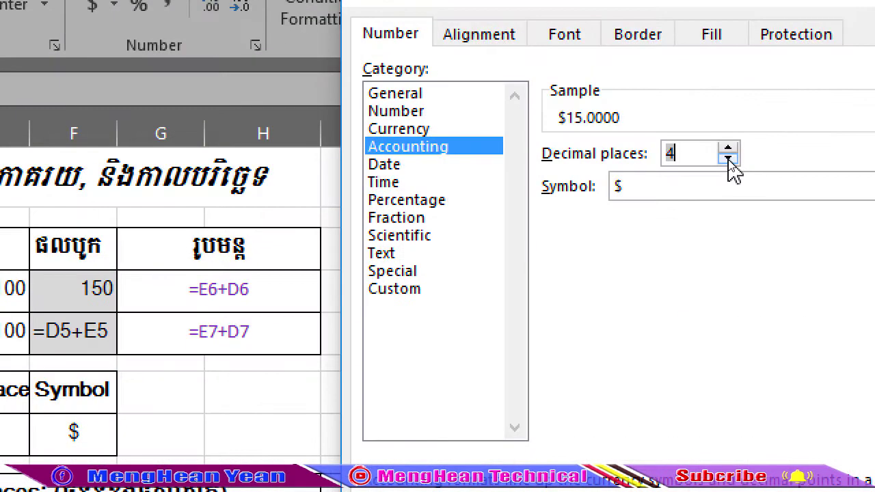
pyautogui.click(728, 158)
pyautogui.click(728, 158)
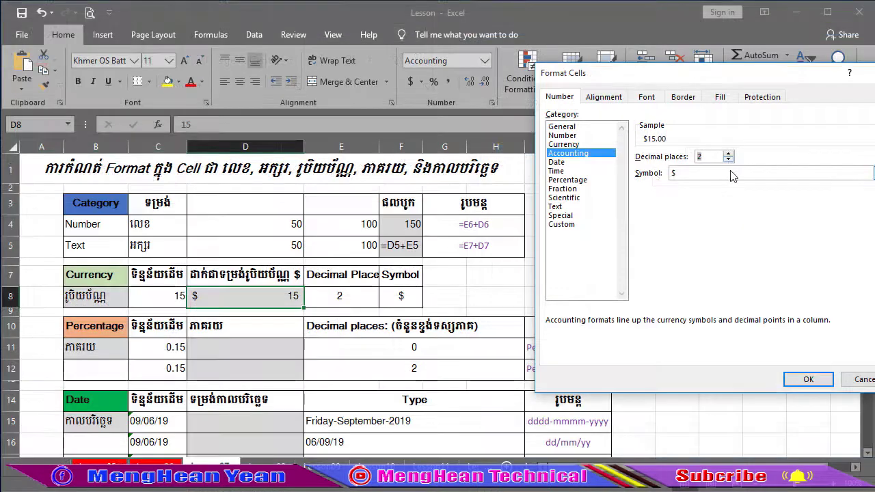
pyautogui.click(805, 380)
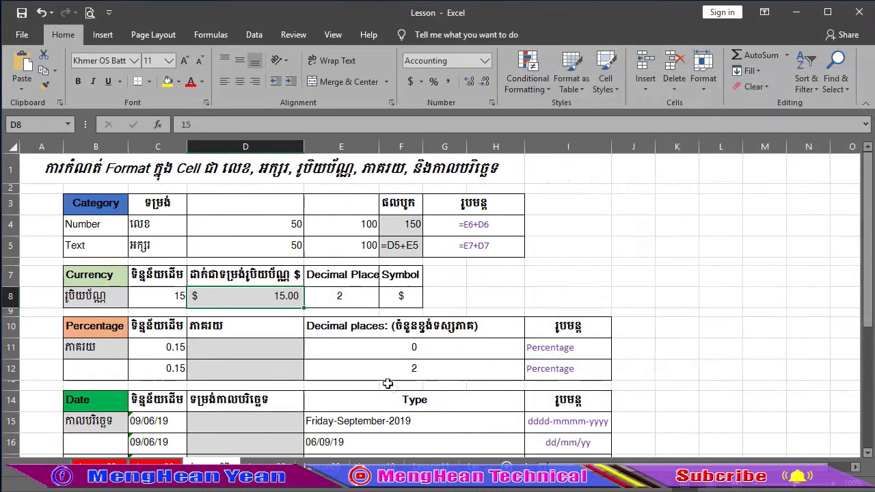
pyautogui.moveTo(115, 300); pyautogui.dragTo(342, 301)
# Step: Re-enter 15 in D8 and confirm it still displays as $ 15.00
pyautogui.click(283, 298)
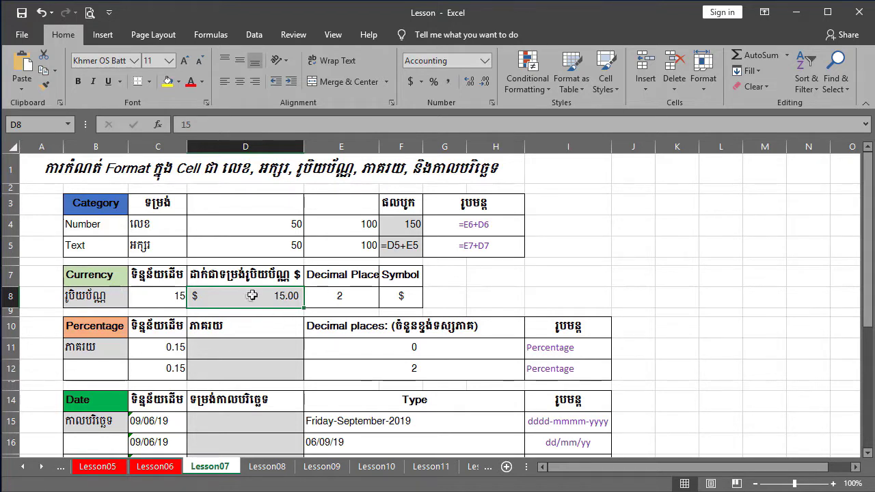
pyautogui.press('Delete')
pyautogui.write('1')
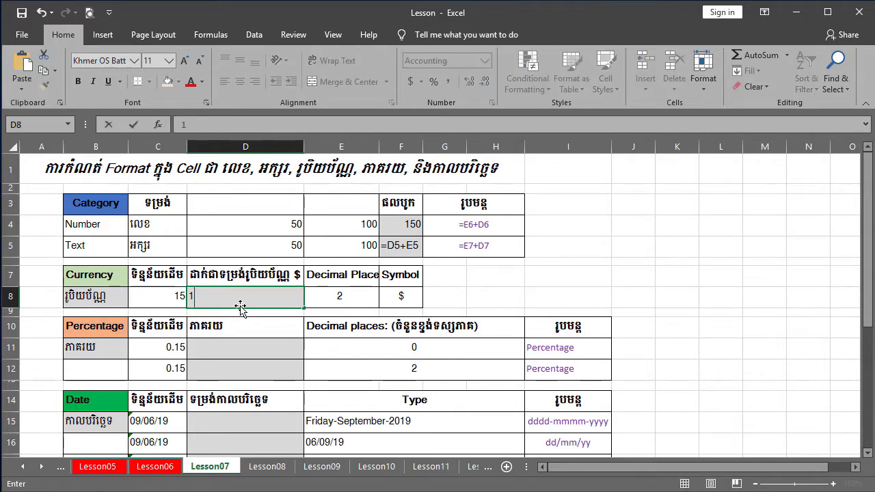
pyautogui.press('Return')
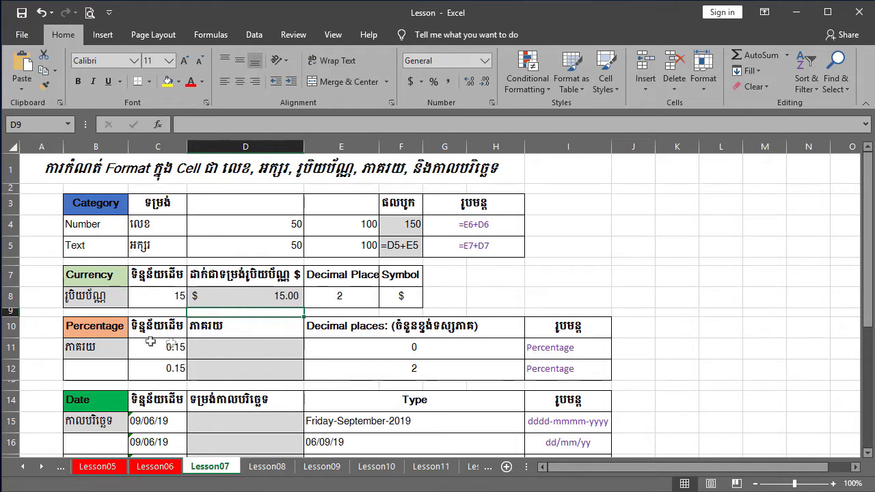
pyautogui.click(85, 329)
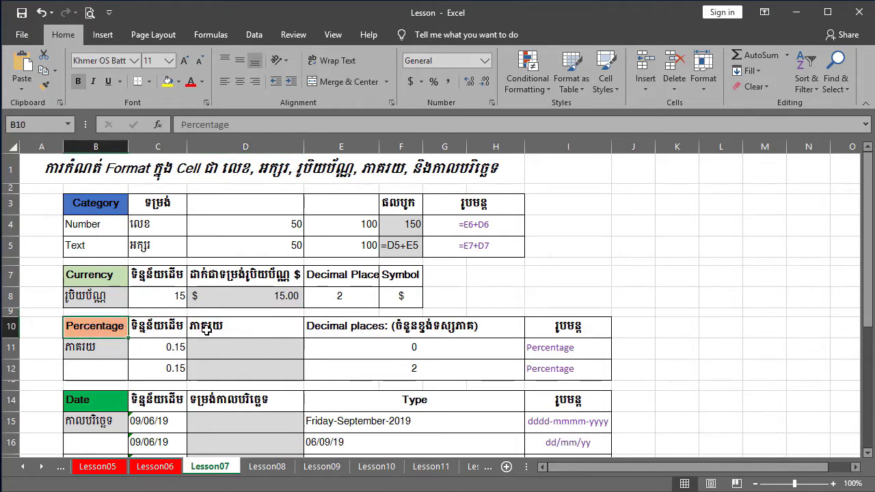
# Step: Select the 0.15 source values in C11:C12, then pick D11 for the percentage entry
pyautogui.scroll(-1, 111, 265)
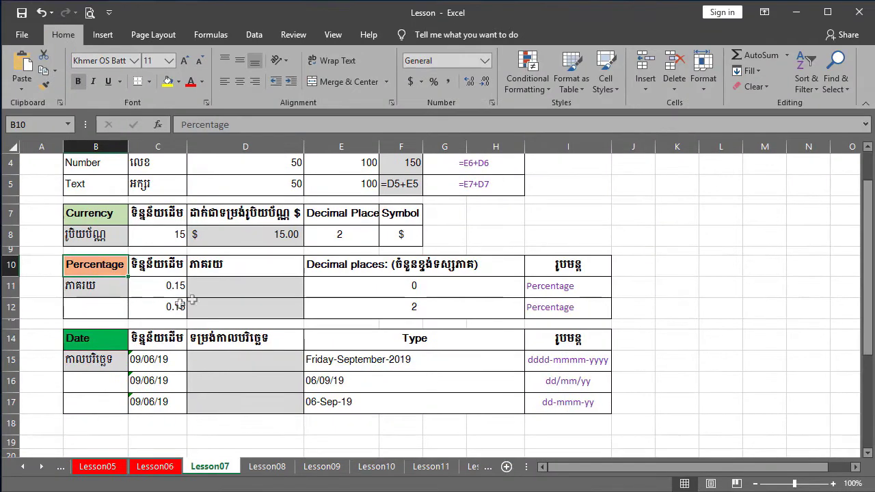
pyautogui.click(200, 299)
pyautogui.click(224, 307)
pyautogui.click(227, 289)
pyautogui.click(234, 314)
pyautogui.click(235, 285)
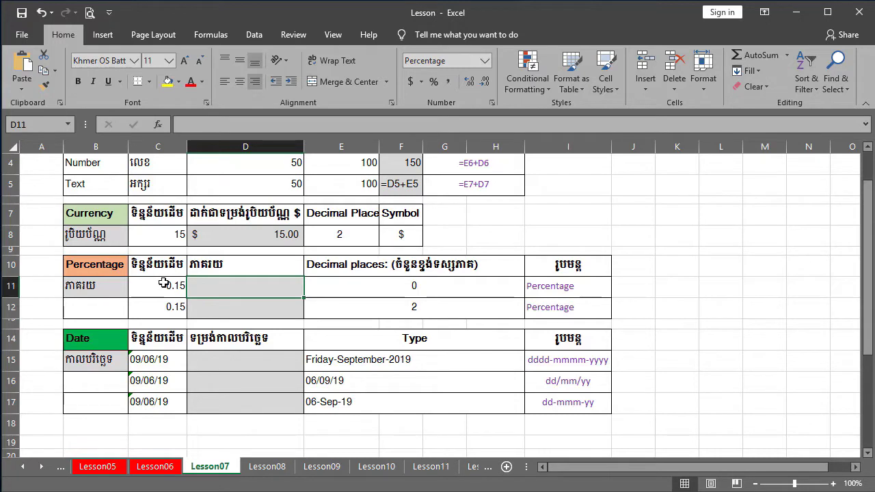
pyautogui.moveTo(166, 285); pyautogui.dragTo(167, 307)
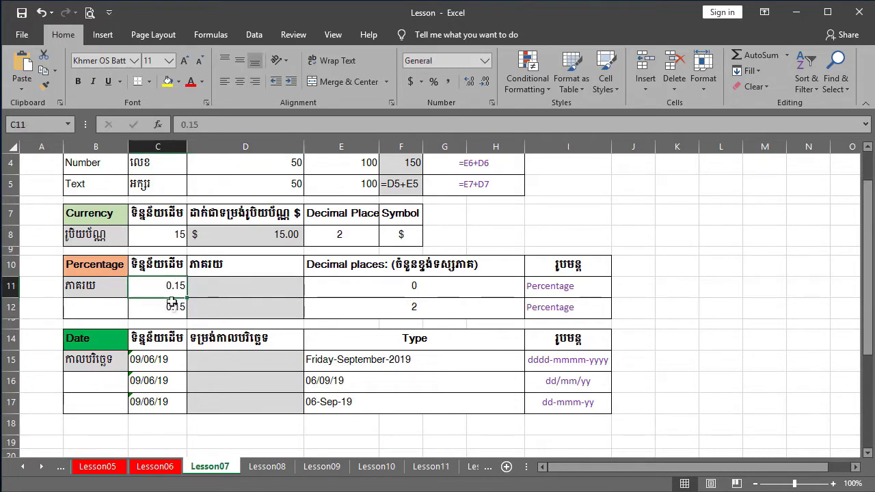
pyautogui.moveTo(167, 289); pyautogui.dragTo(172, 308)
pyautogui.click(241, 285)
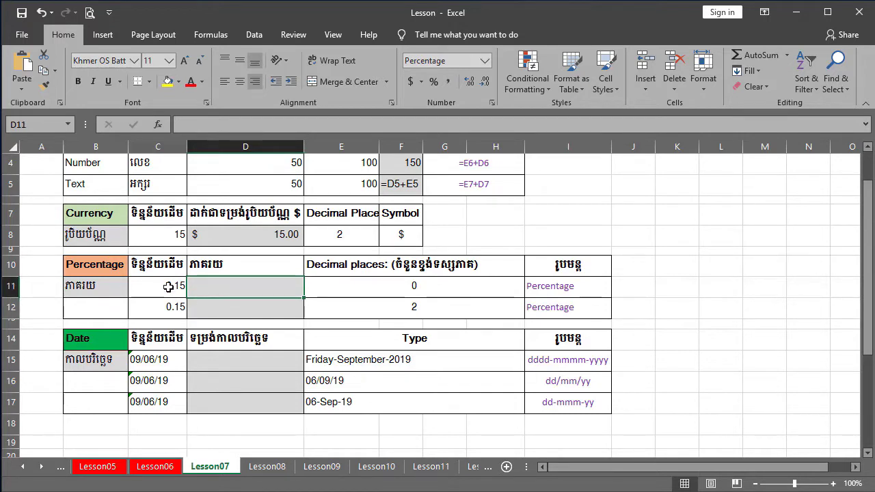
pyautogui.moveTo(172, 285); pyautogui.dragTo(171, 307)
pyautogui.click(231, 290)
# Step: Enter 0.15 in D11 and apply Percent Style so it shows 15%
pyautogui.write('0.15')
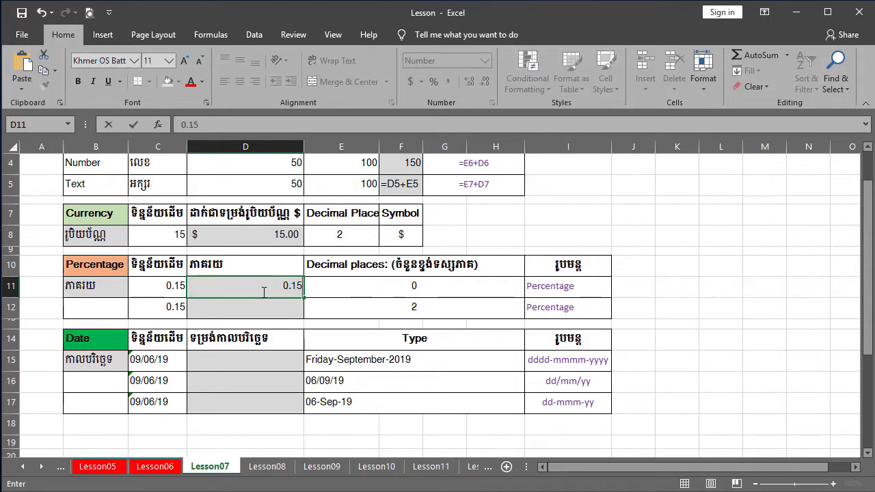
pyautogui.press('Return')
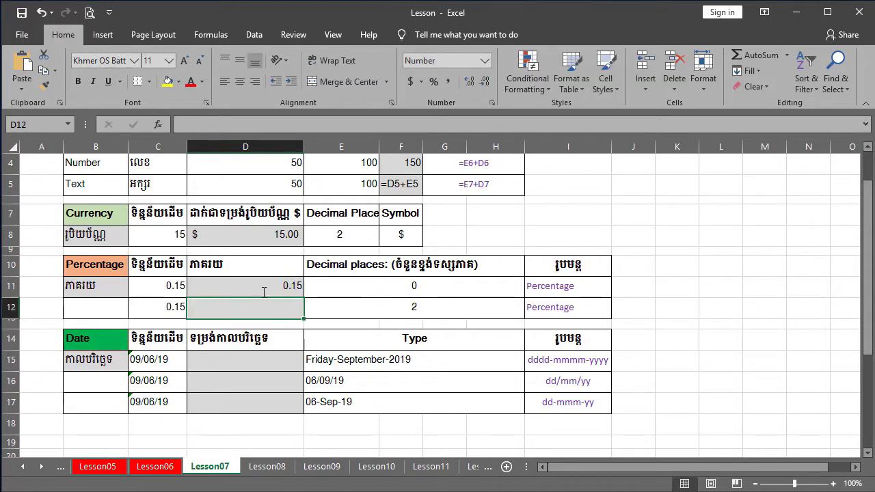
pyautogui.click(281, 290)
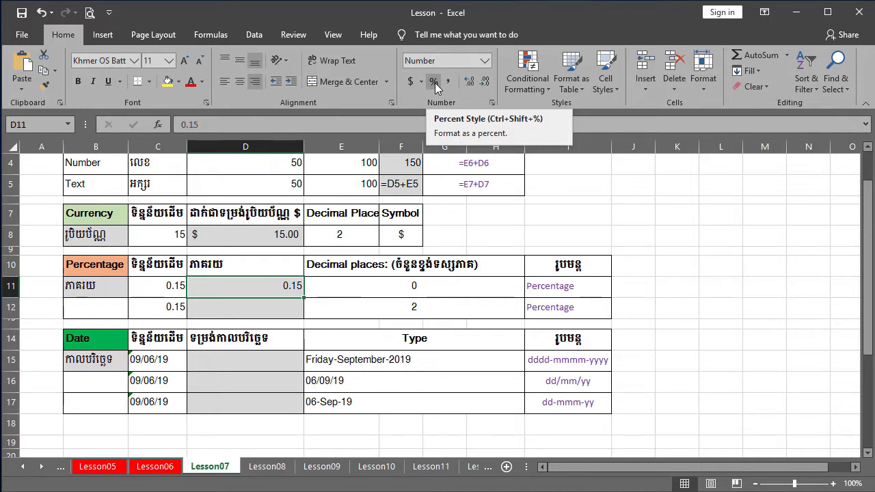
pyautogui.click(435, 83)
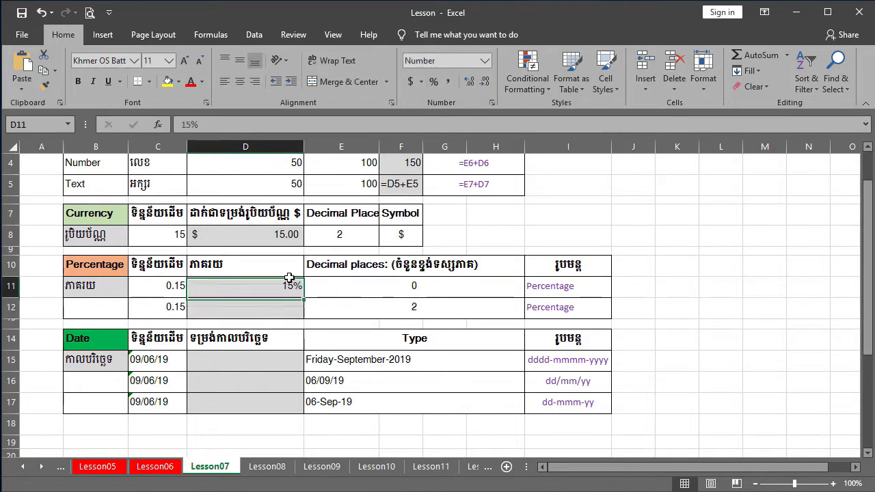
pyautogui.click(491, 103)
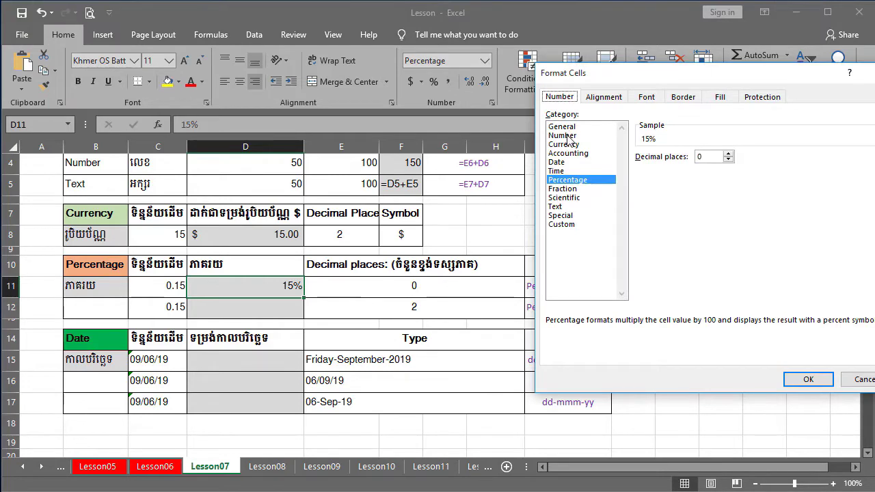
# Step: Switch D11 to Number format with 2 decimal places
pyautogui.click(568, 135)
pyautogui.click(807, 377)
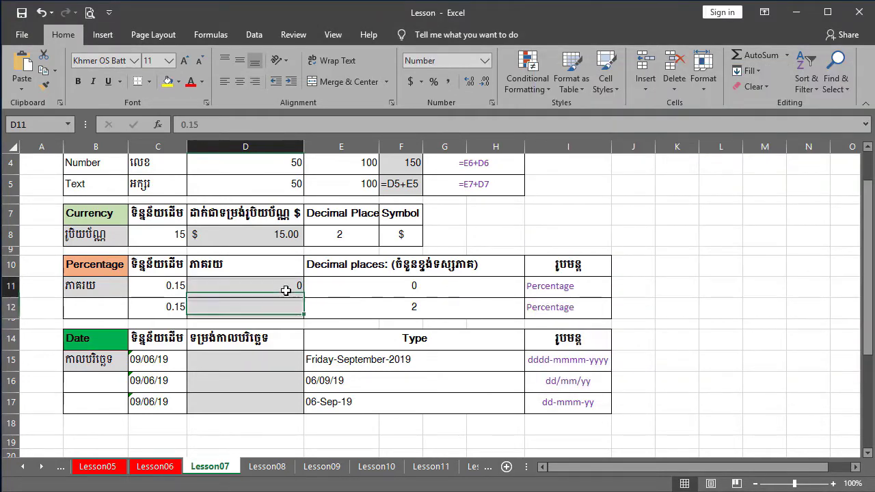
pyautogui.click(492, 103)
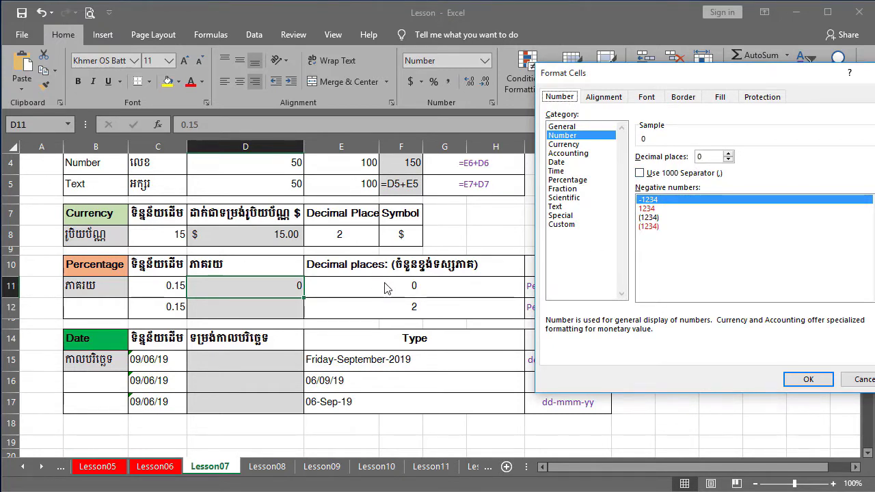
pyautogui.click(728, 154)
pyautogui.click(729, 154)
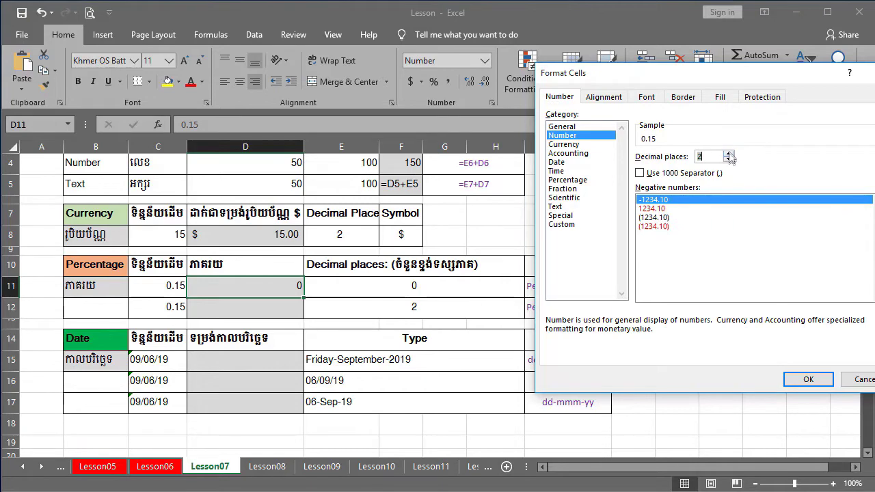
pyautogui.click(808, 379)
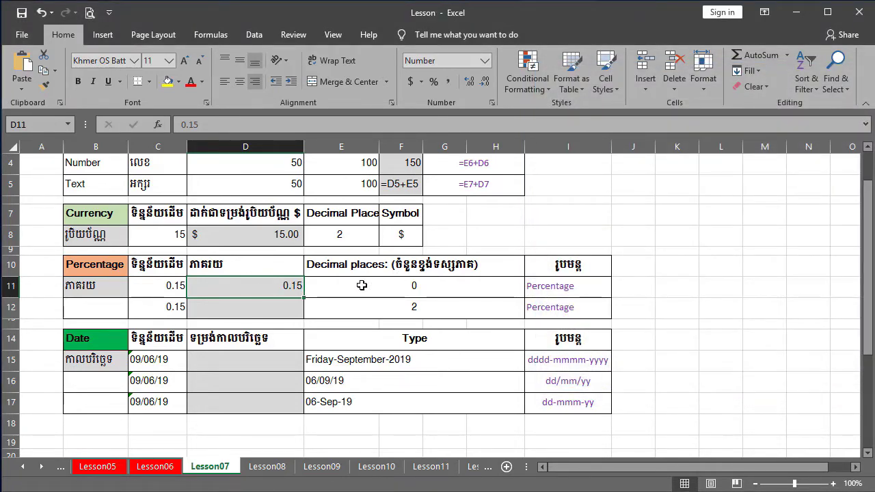
pyautogui.click(422, 285)
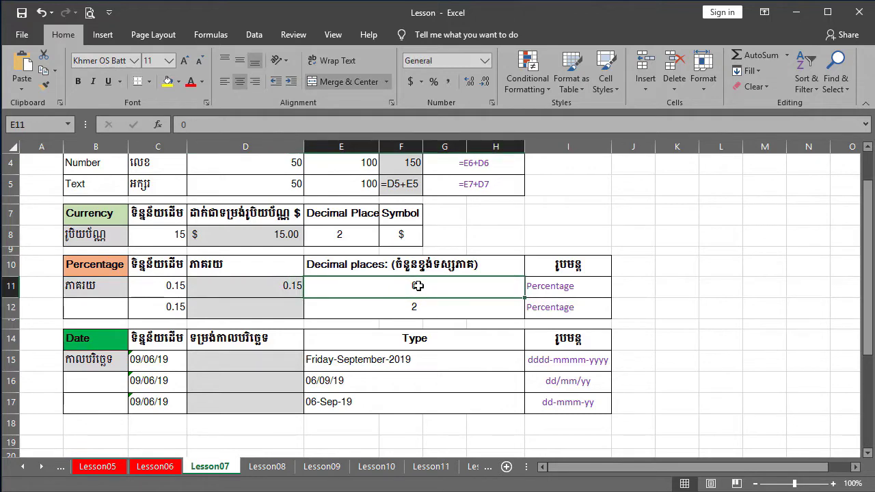
# Step: Reduce D11's Number format to 0 decimal places so 0.15 displays as 0
pyautogui.click(492, 102)
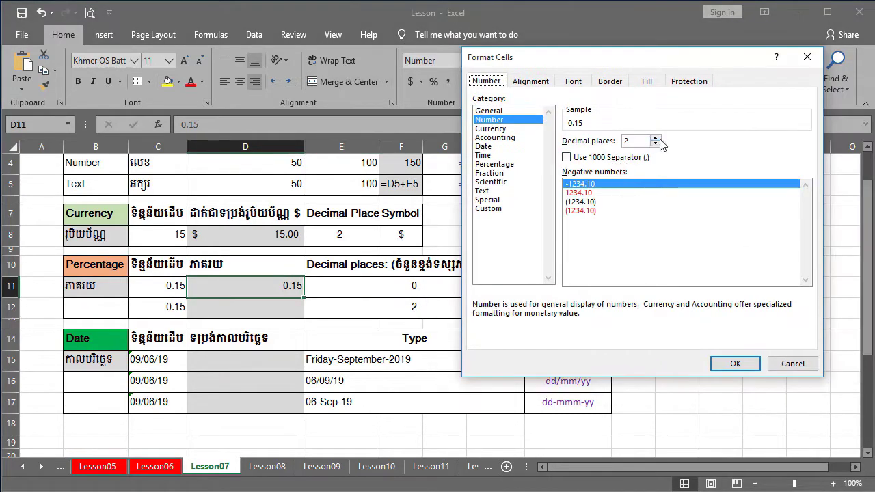
pyautogui.click(655, 146)
pyautogui.click(656, 146)
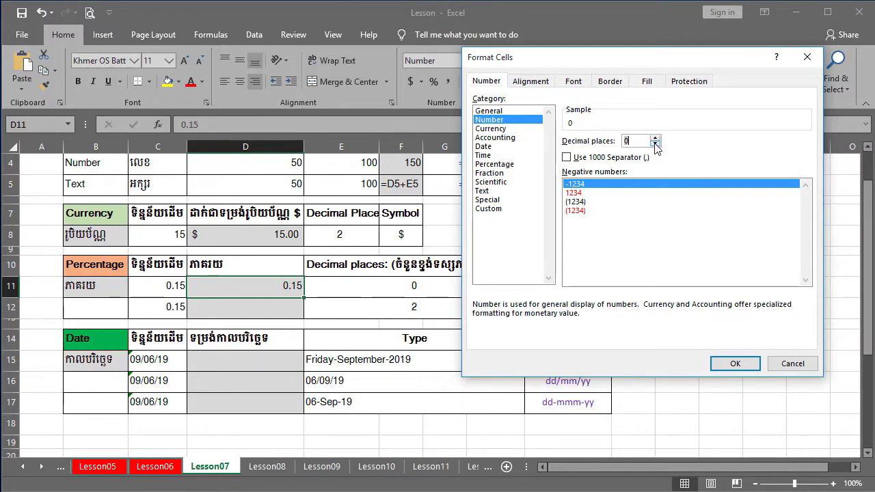
pyautogui.click(735, 363)
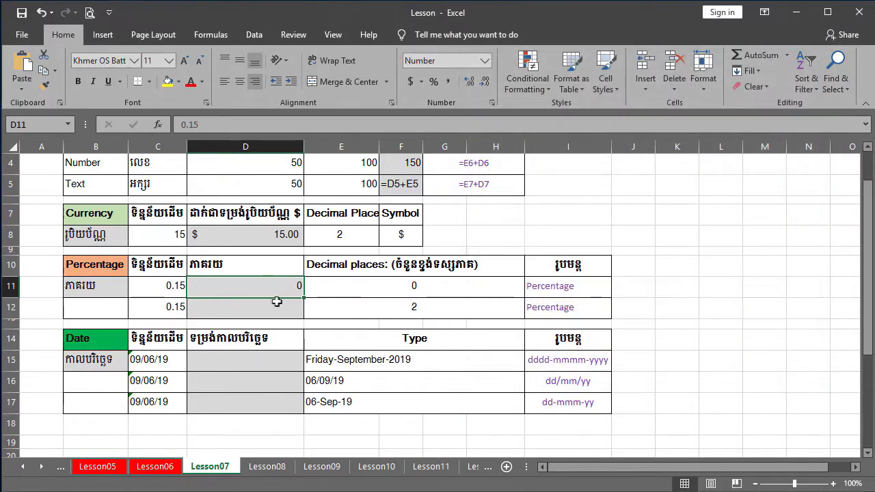
pyautogui.click(277, 306)
pyautogui.press('Up')
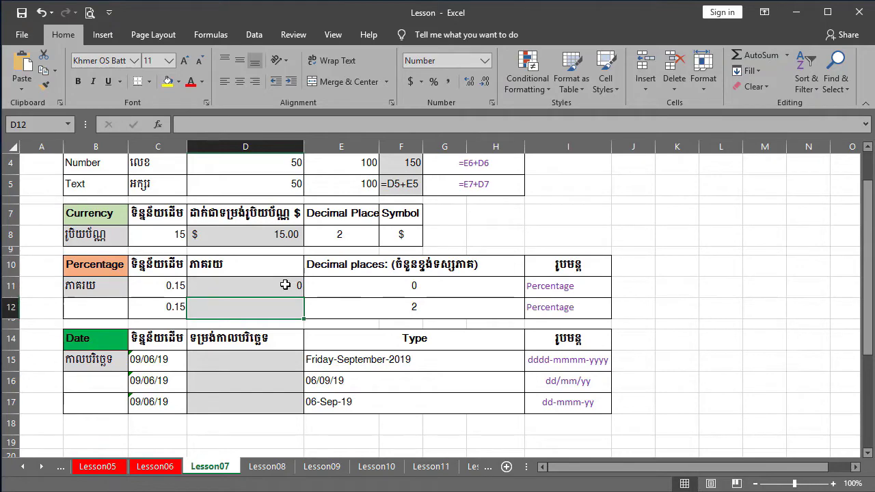
# Step: Return D11 to Percentage format at 0 decimals showing 15%, comparing it with C11's 0.15
pyautogui.click(492, 102)
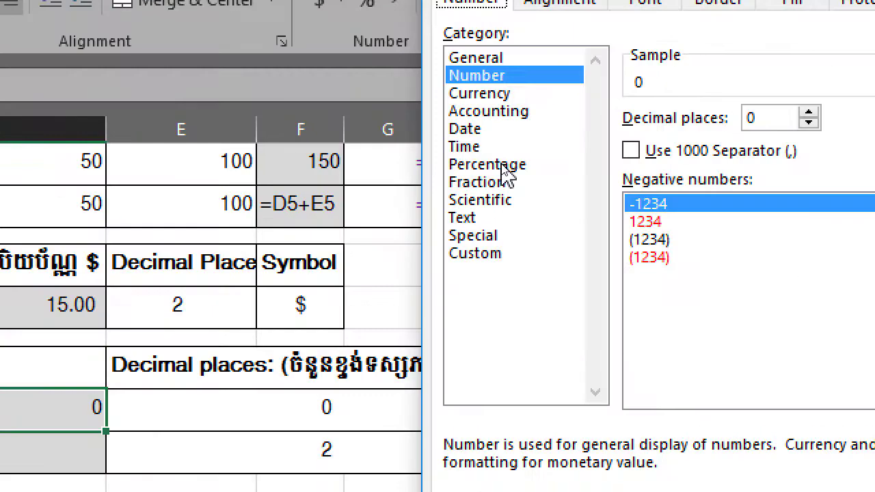
pyautogui.click(499, 165)
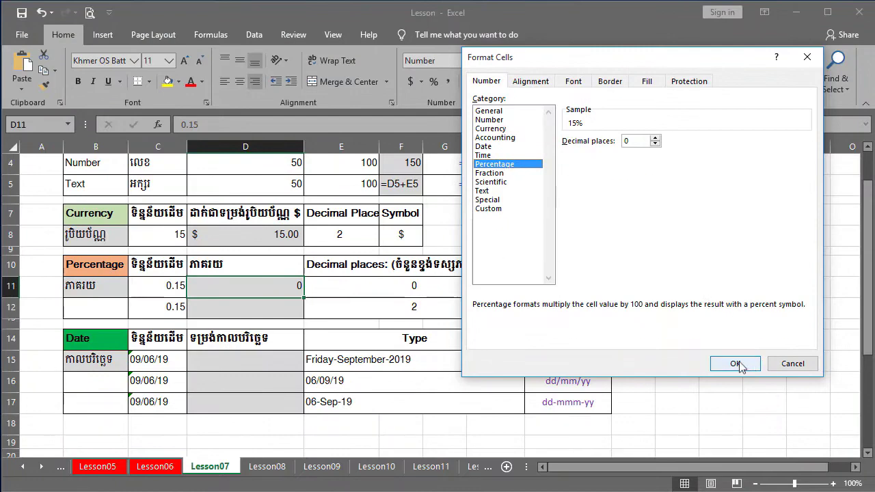
pyautogui.click(742, 366)
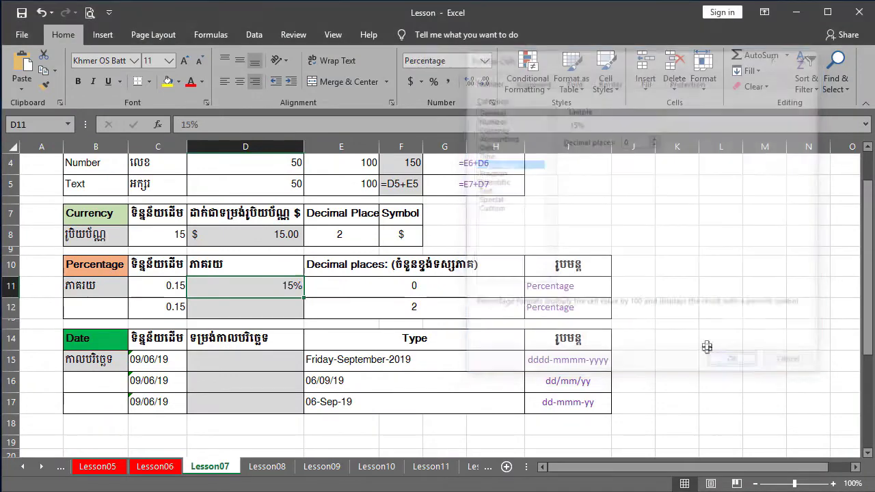
pyautogui.click(292, 313)
pyautogui.click(289, 285)
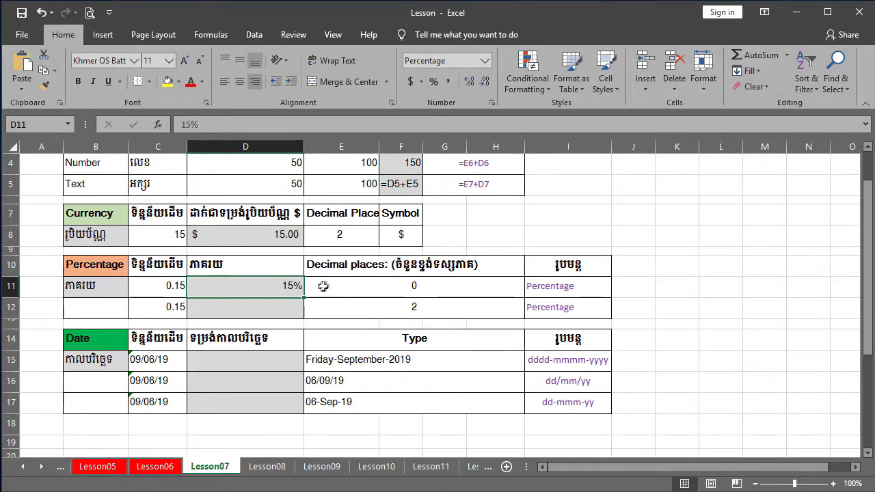
pyautogui.click(490, 101)
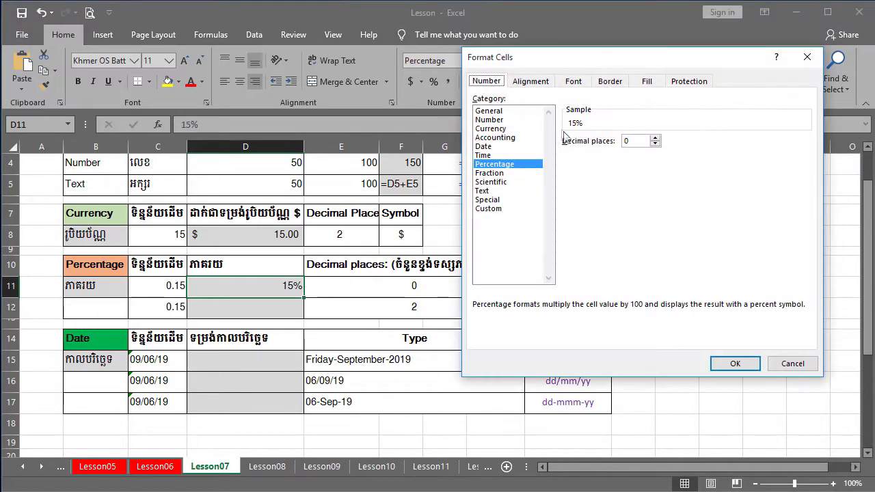
pyautogui.click(733, 363)
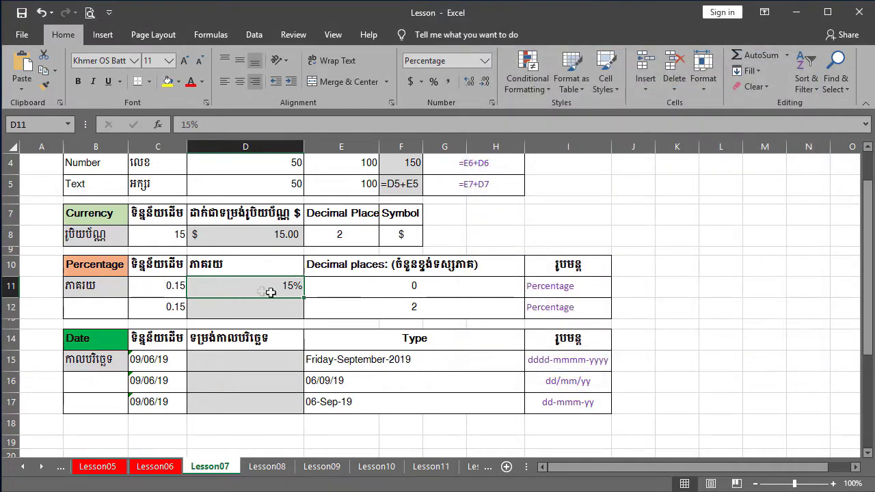
pyautogui.click(166, 289)
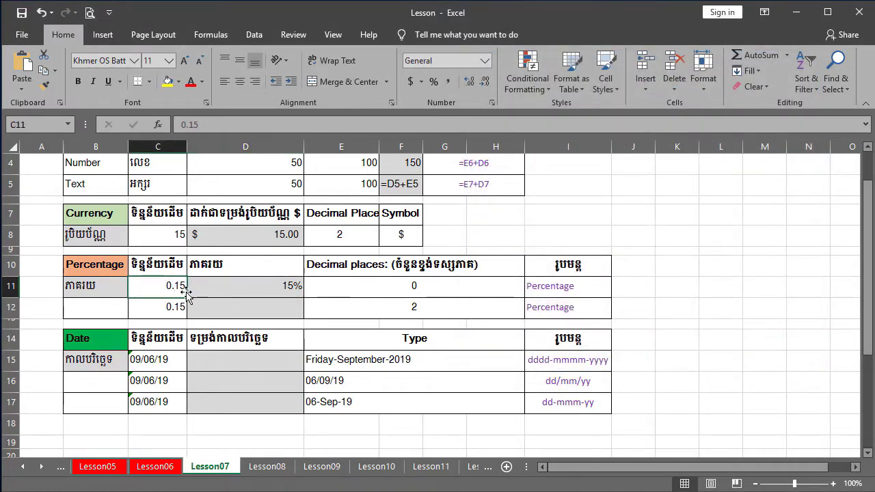
pyautogui.click(269, 292)
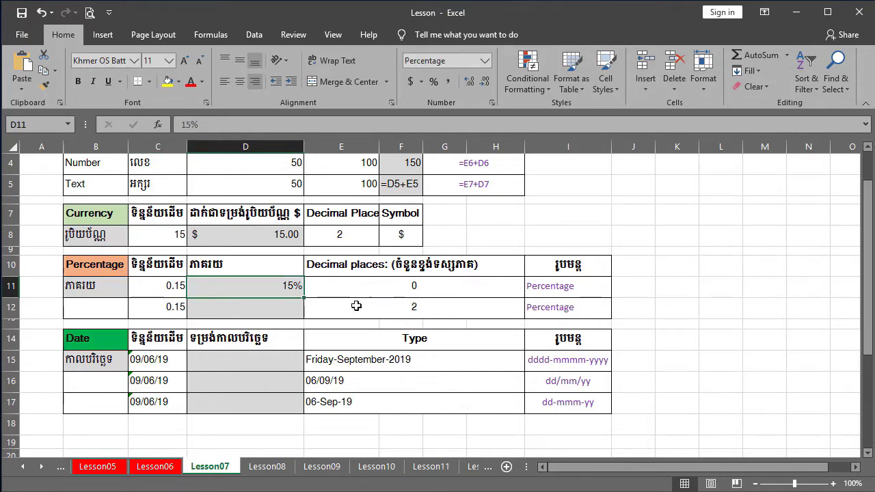
pyautogui.click(225, 308)
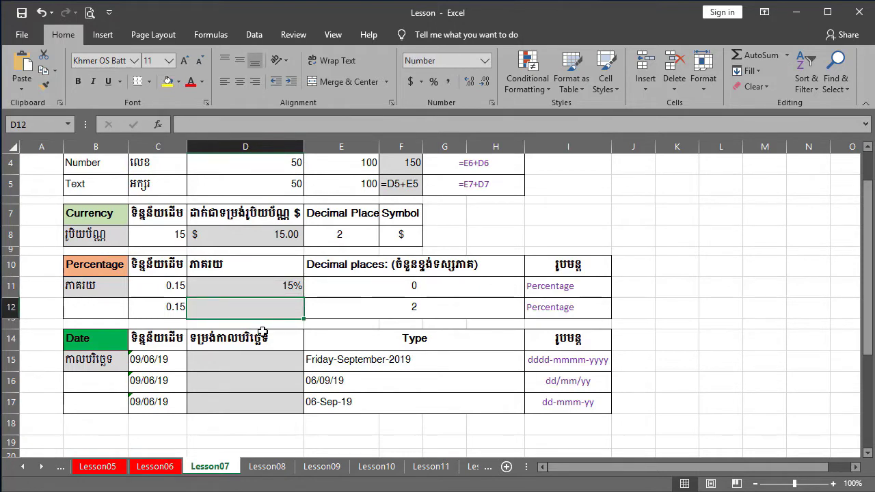
# Step: Enter 0.15 in D12 and format it as Percentage with 0 decimal places, showing 15%
pyautogui.write('0.15')
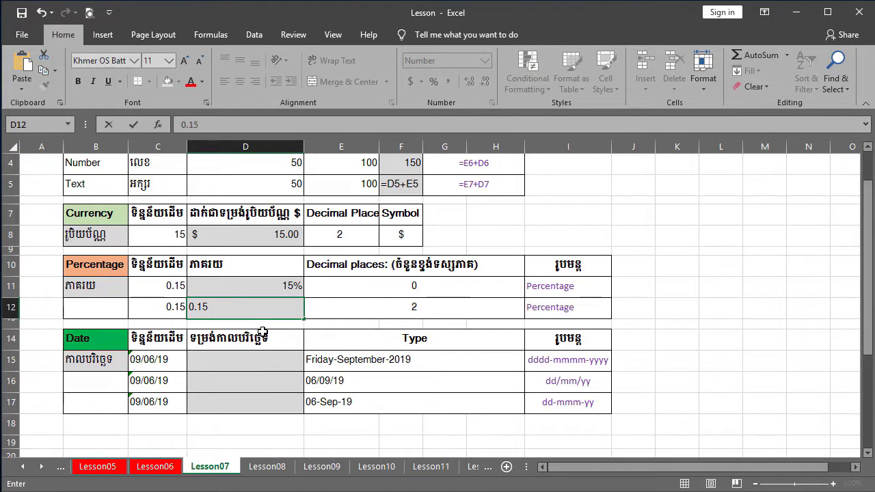
pyautogui.press('Return')
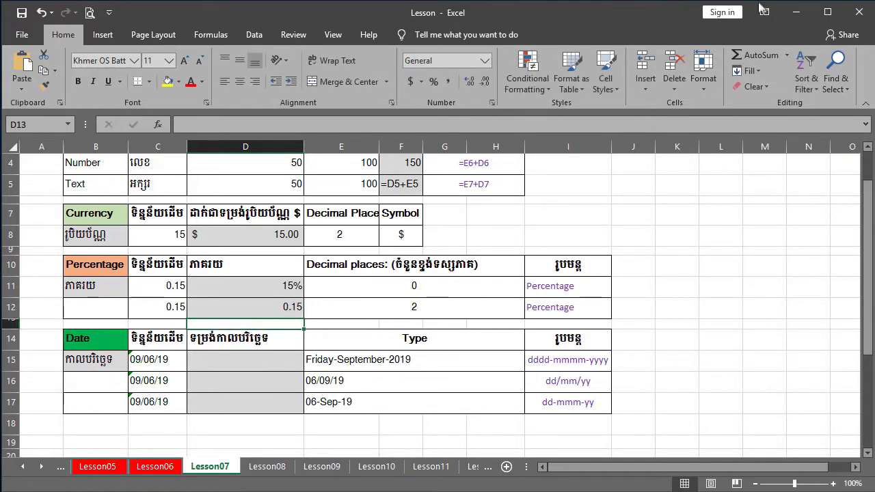
pyautogui.click(261, 312)
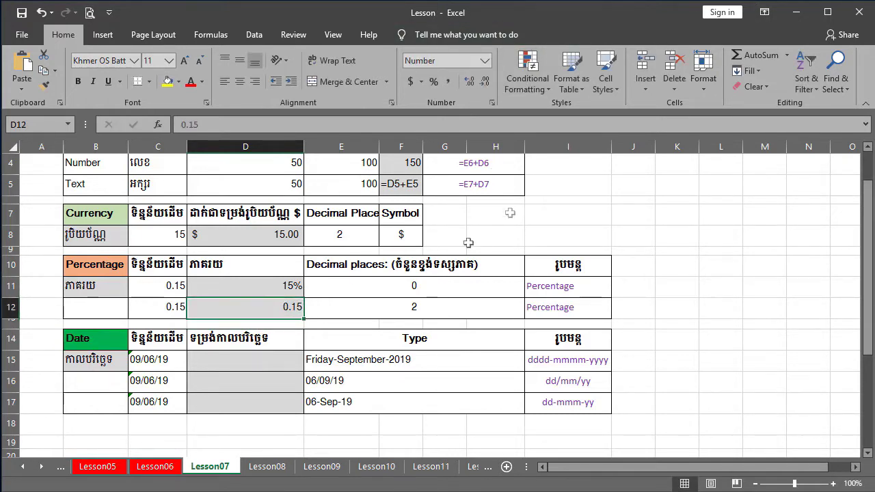
pyautogui.click(492, 102)
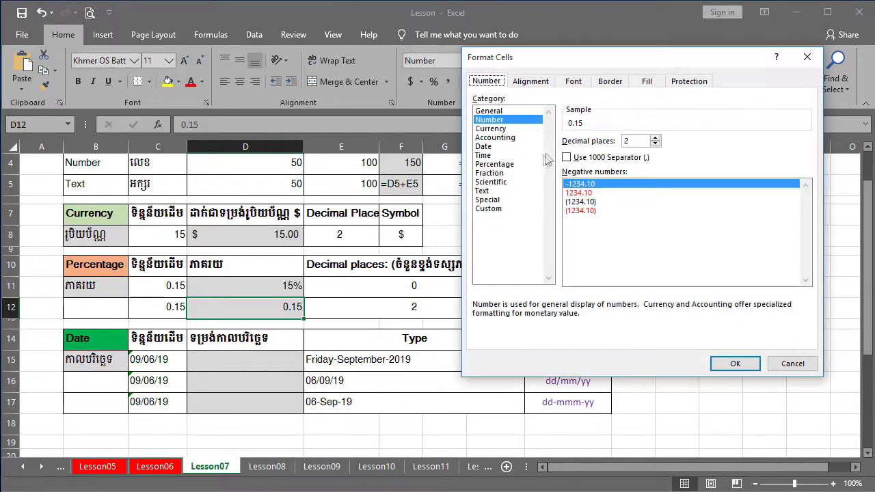
pyautogui.click(508, 167)
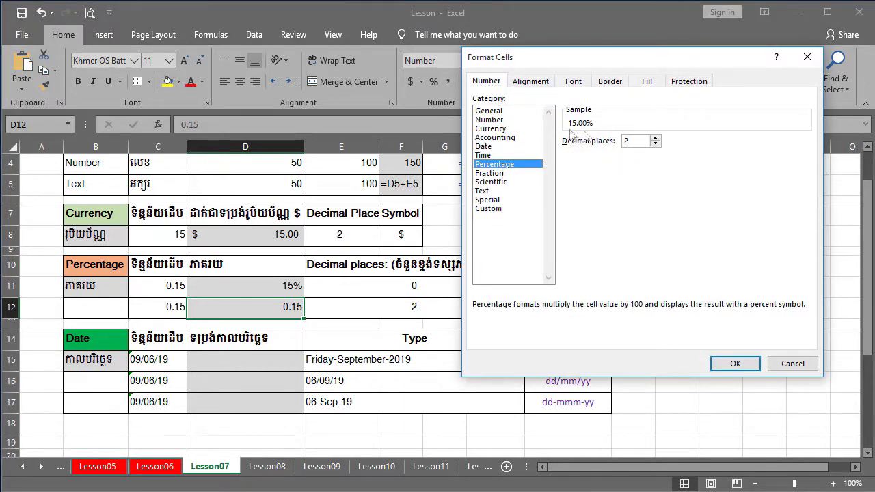
pyautogui.click(655, 143)
pyautogui.click(655, 144)
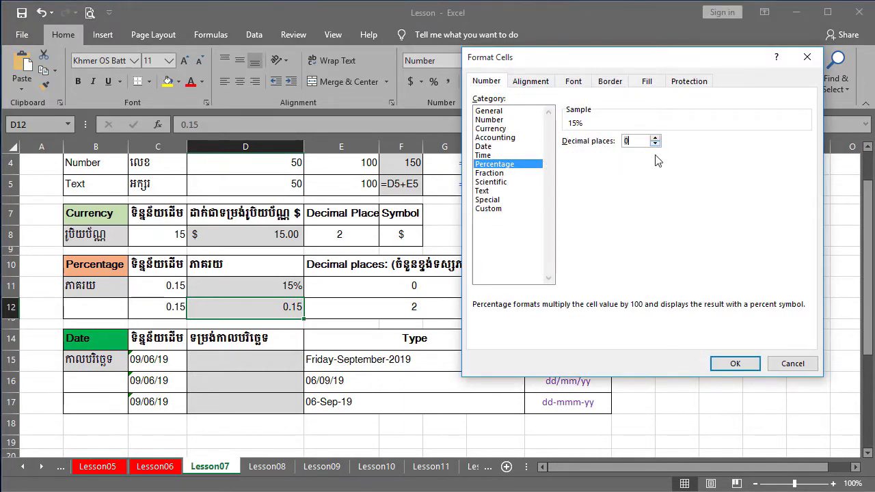
pyautogui.click(735, 364)
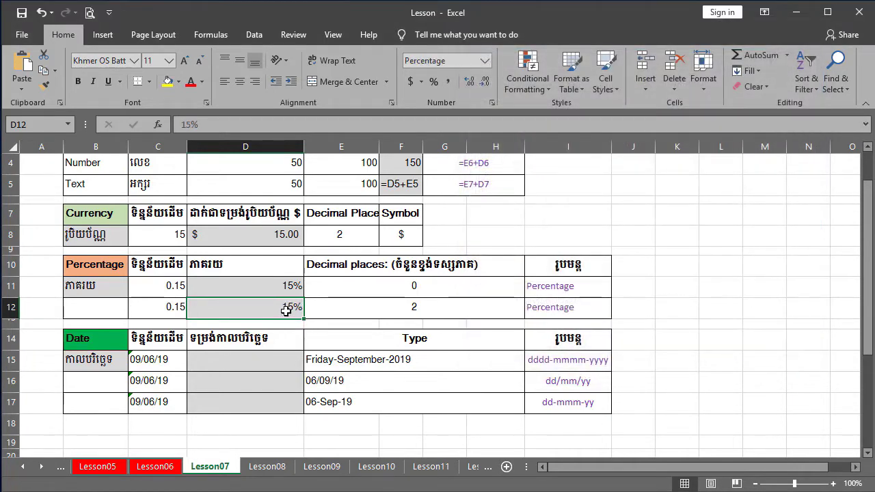
pyautogui.click(402, 313)
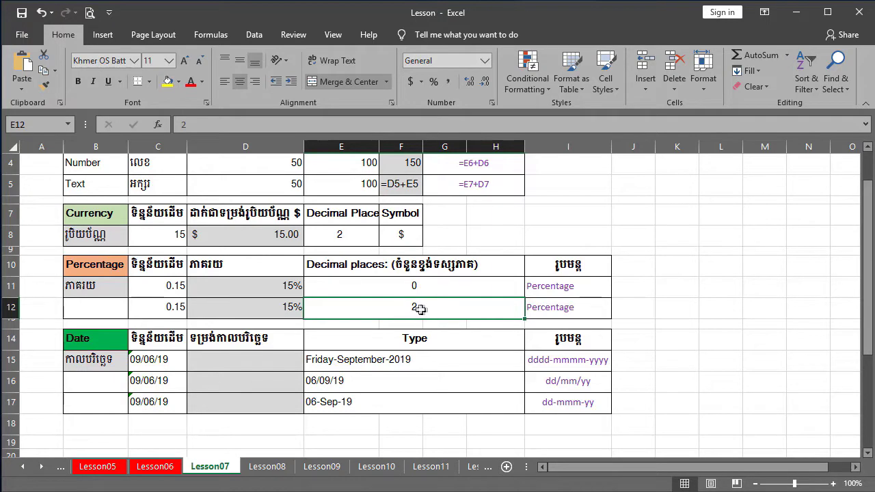
# Step: Check E12's number format settings without changing them, then reselect D12
pyautogui.click(491, 104)
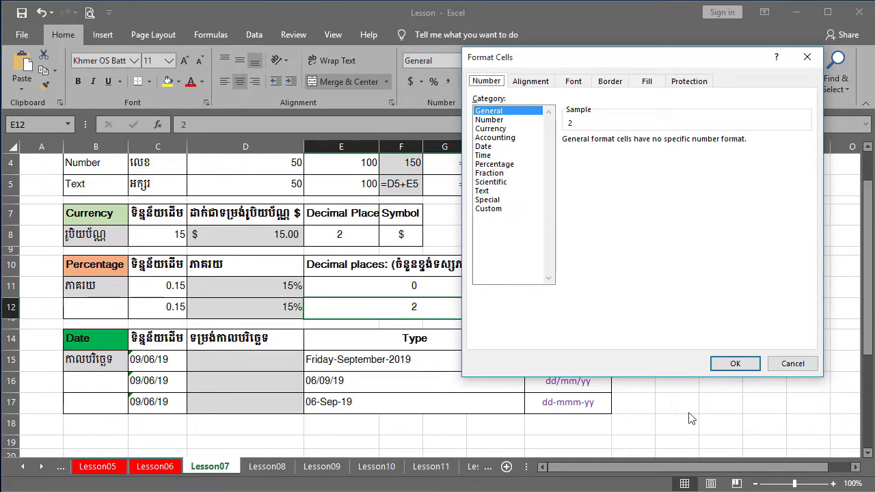
pyautogui.click(792, 364)
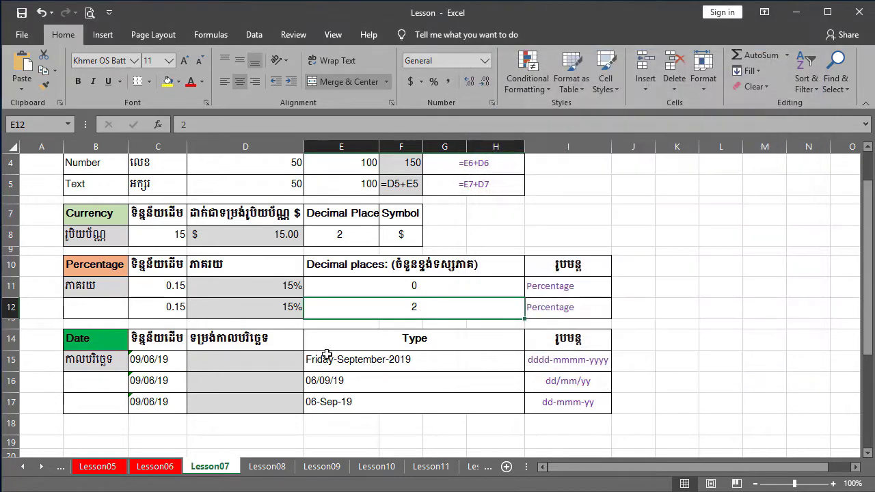
pyautogui.click(265, 308)
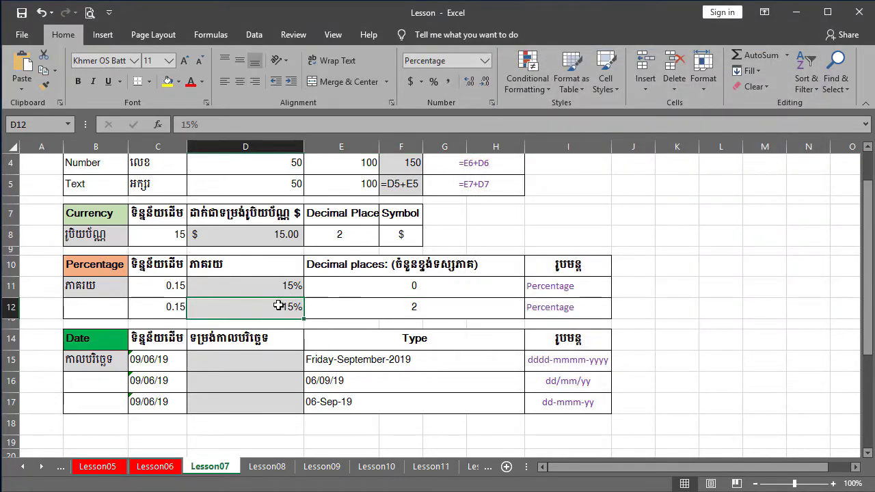
pyautogui.hotkey('ctrl', 'a')
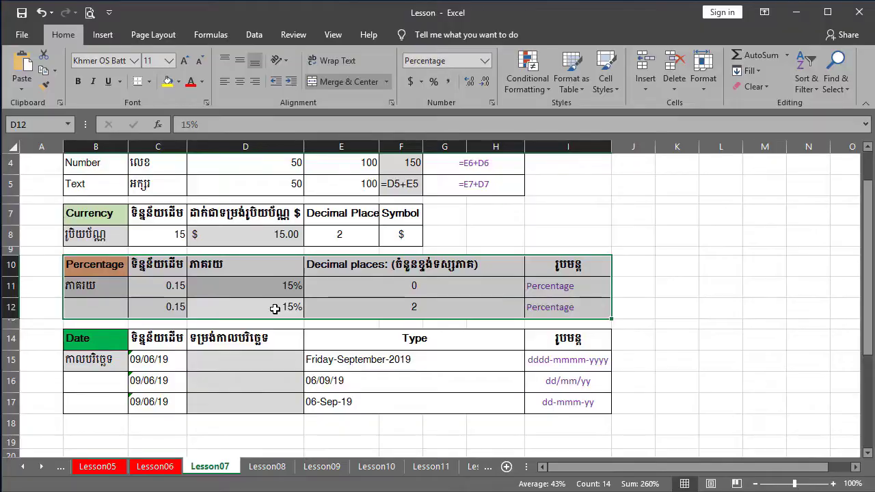
pyautogui.click(275, 309)
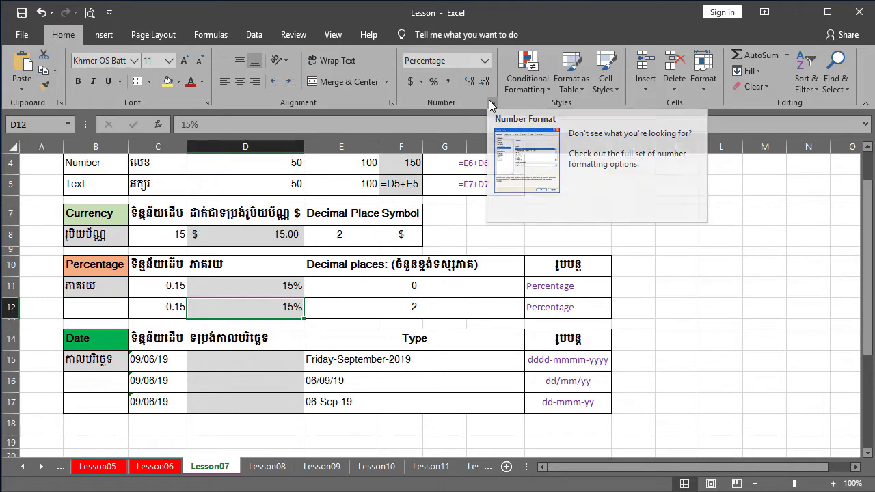
# Step: Raise D12's percentage format to 2 decimal places so it shows 15.00%
pyautogui.click(489, 102)
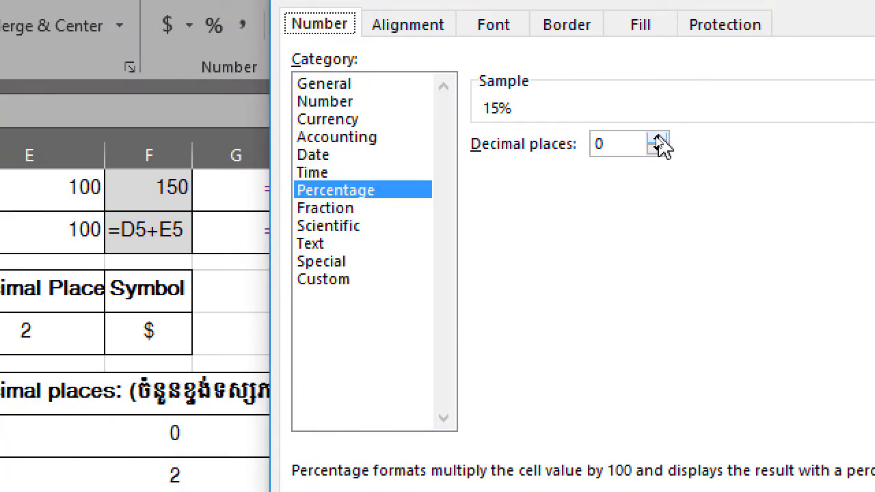
pyautogui.click(658, 139)
pyautogui.click(658, 139)
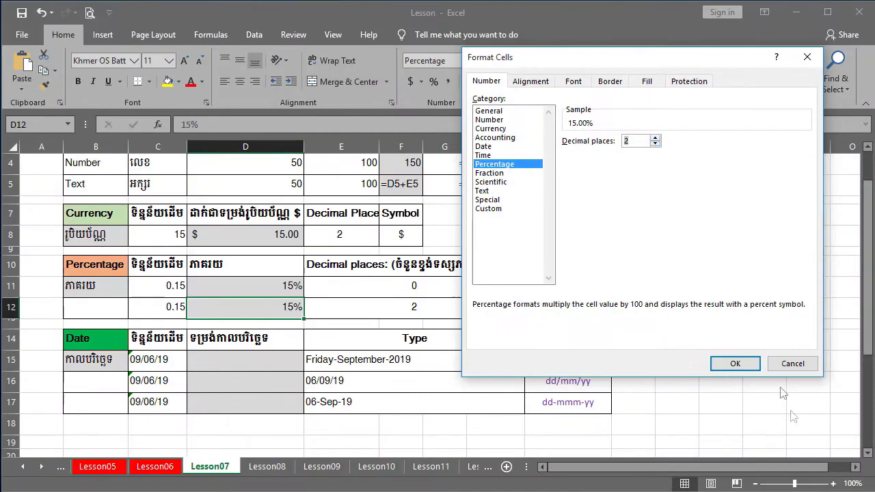
pyautogui.click(736, 364)
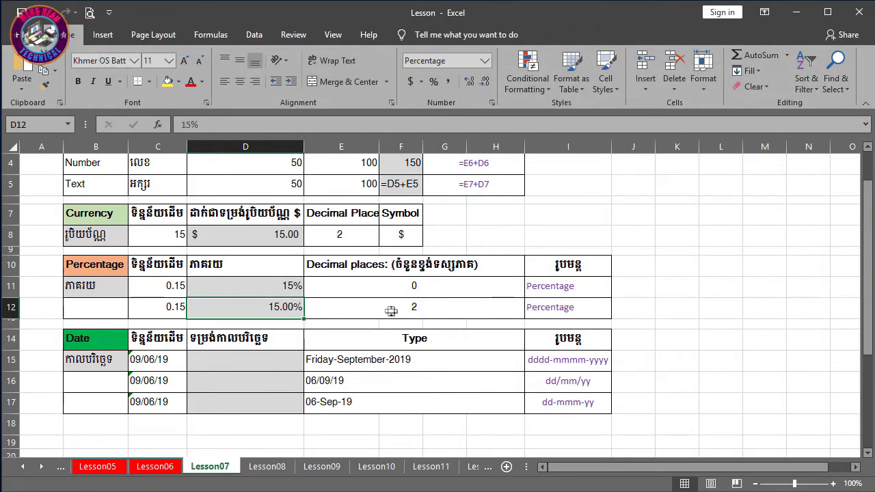
pyautogui.click(413, 300)
pyautogui.press('Left')
pyautogui.press('Left')
pyautogui.click(413, 302)
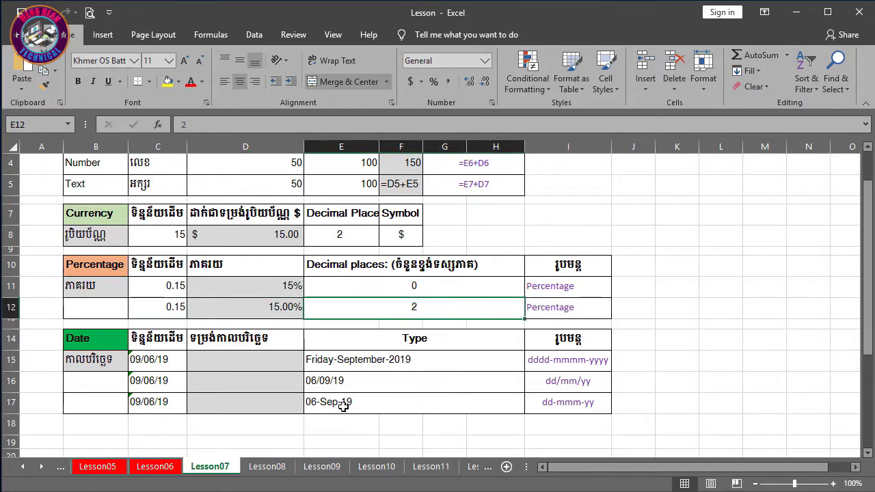
# Step: Check the 09/06/19 source in C15 and the Friday-September-2019 example in E15, then start typing in D15
pyautogui.scroll(-1, 344, 405)
pyautogui.click(88, 293)
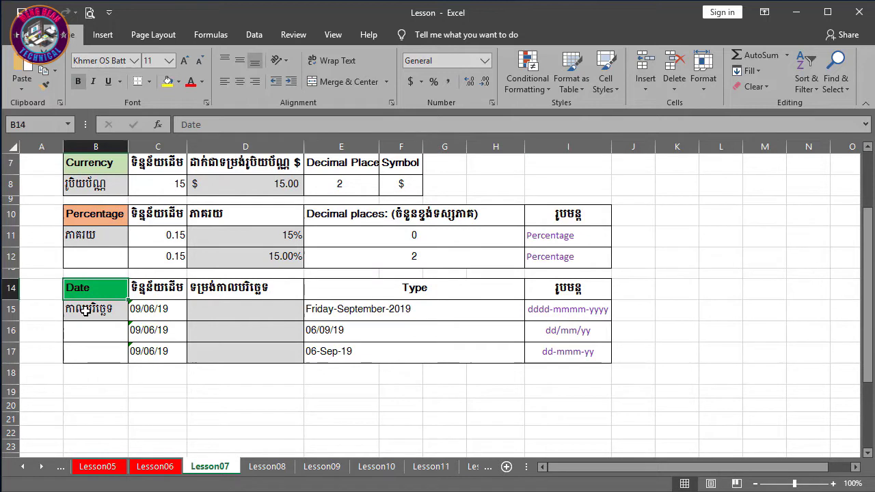
pyautogui.moveTo(244, 309)
pyautogui.mouseDown()
pyautogui.moveTo(244, 340)
pyautogui.moveTo(234, 348)
pyautogui.mouseUp()
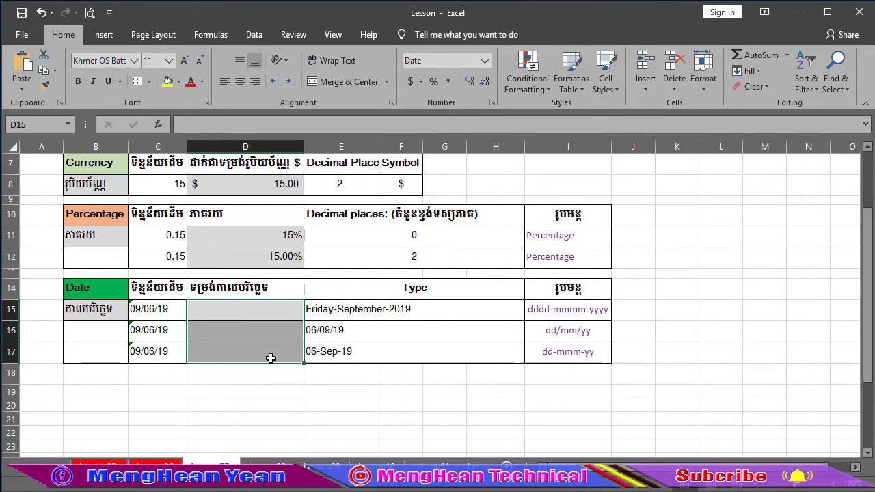
pyautogui.click(147, 309)
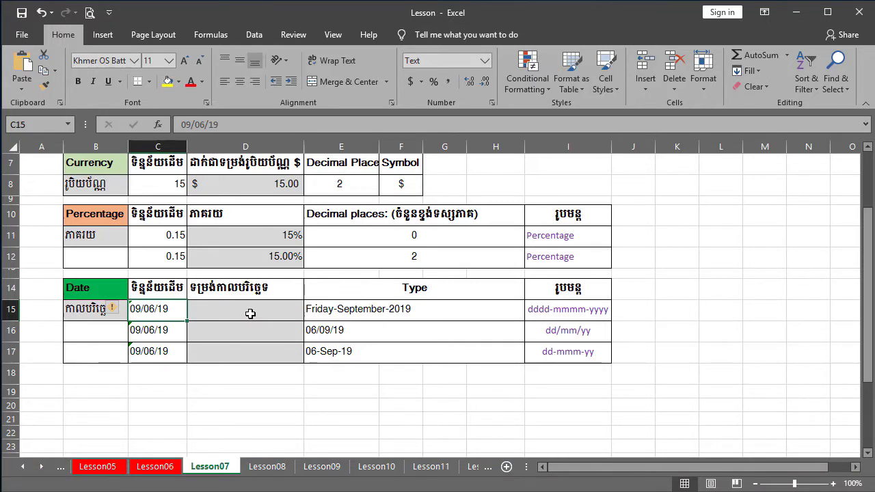
pyautogui.click(248, 314)
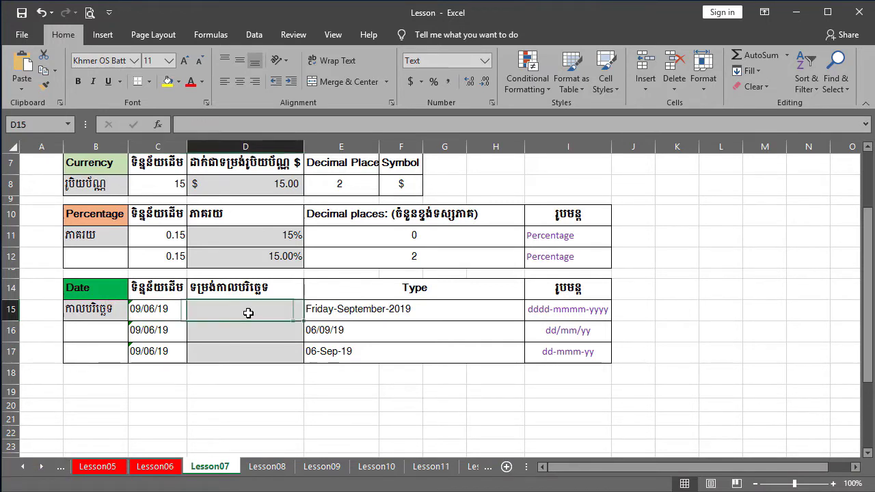
pyautogui.click(346, 312)
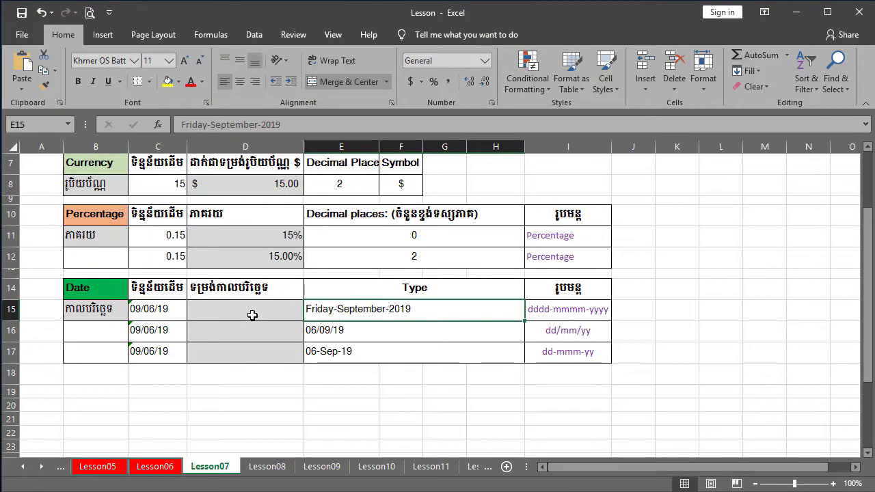
pyautogui.click(253, 315)
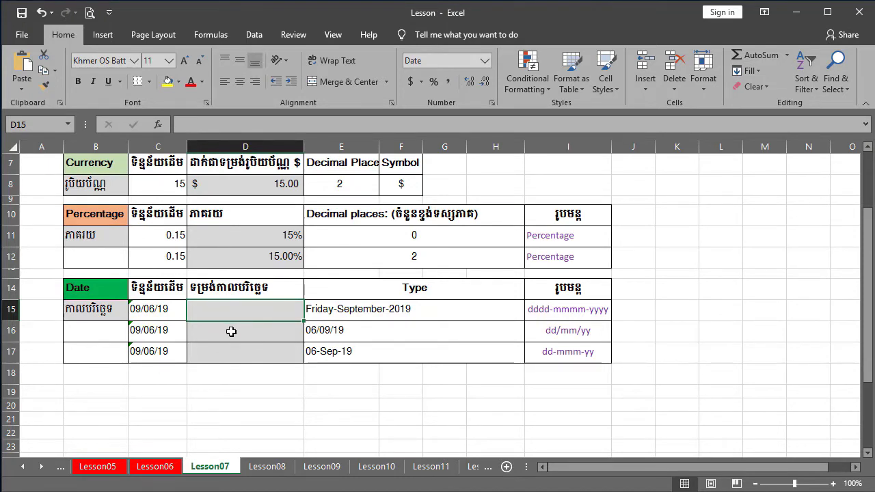
pyautogui.write('0')
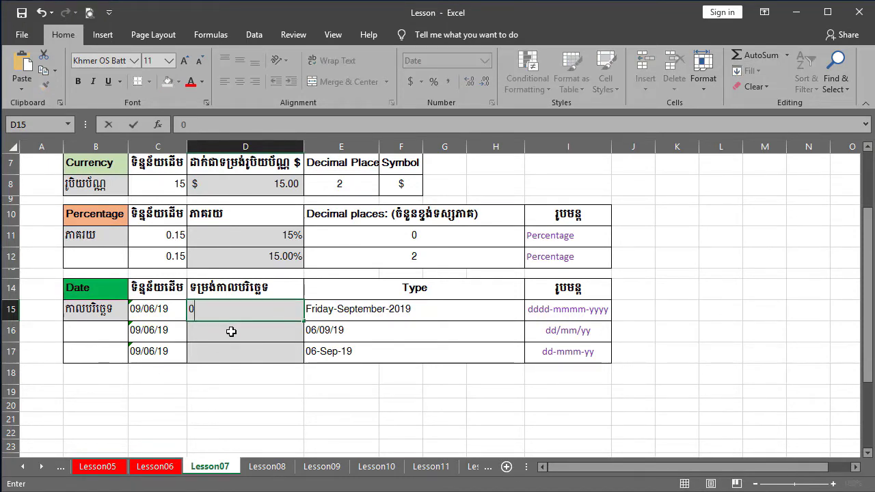
pyautogui.write('9/6/19')
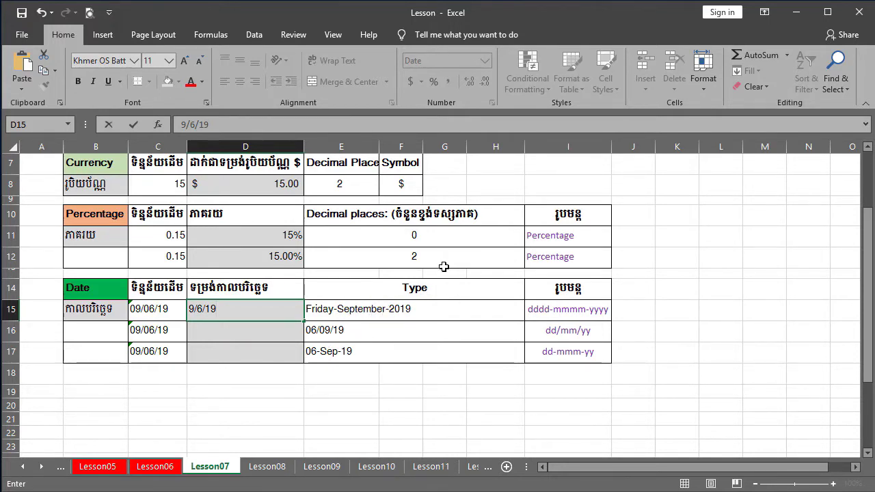
# Step: Commit the 09/06/19 entry in D15 so it holds the date 9/6/2019
pyautogui.hotkey('ctrl', 'Return')
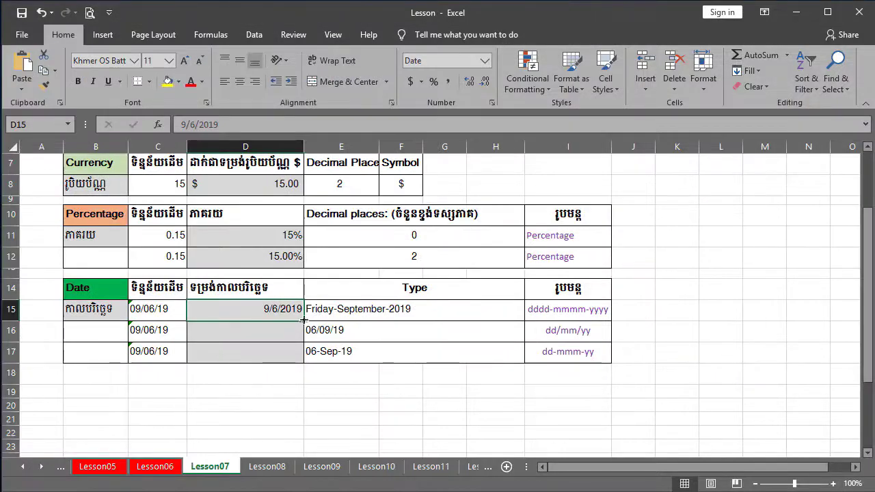
pyautogui.moveTo(201, 312); pyautogui.dragTo(239, 314)
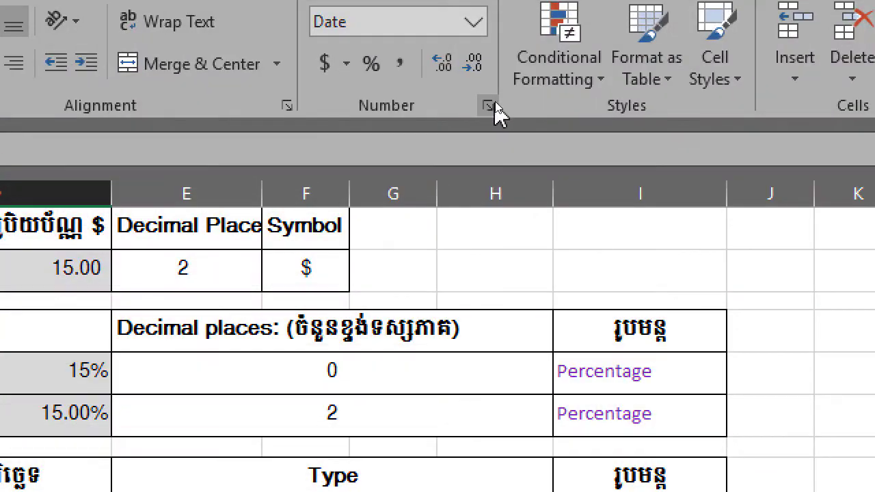
pyautogui.click(491, 102)
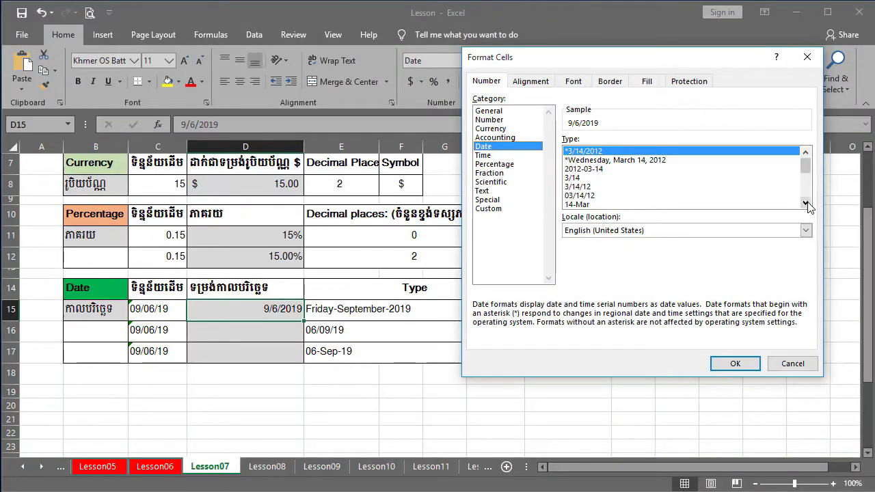
# Step: Scroll through the Date category's list of date types for D15
pyautogui.click(806, 203)
pyautogui.click(806, 203)
pyautogui.click(806, 203)
pyautogui.click(806, 203)
pyautogui.click(806, 204)
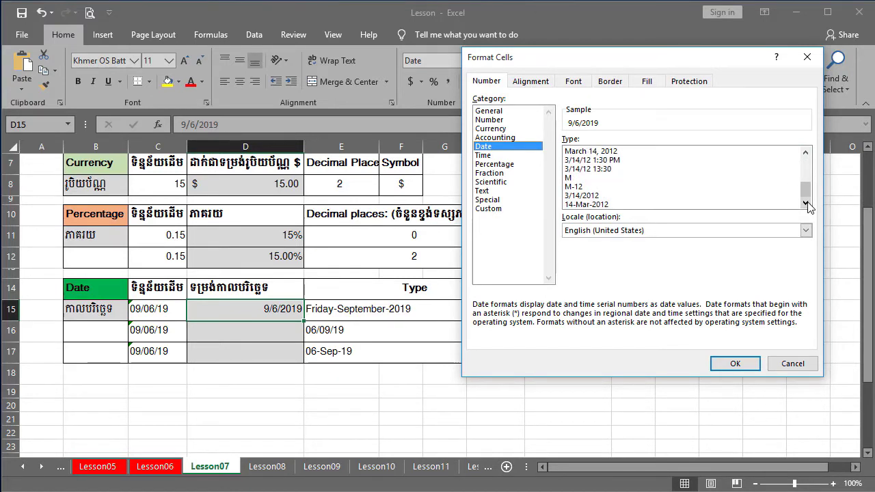
pyautogui.click(806, 152)
pyautogui.click(806, 153)
pyautogui.click(806, 152)
pyautogui.click(806, 152)
pyautogui.click(806, 152)
pyautogui.click(806, 153)
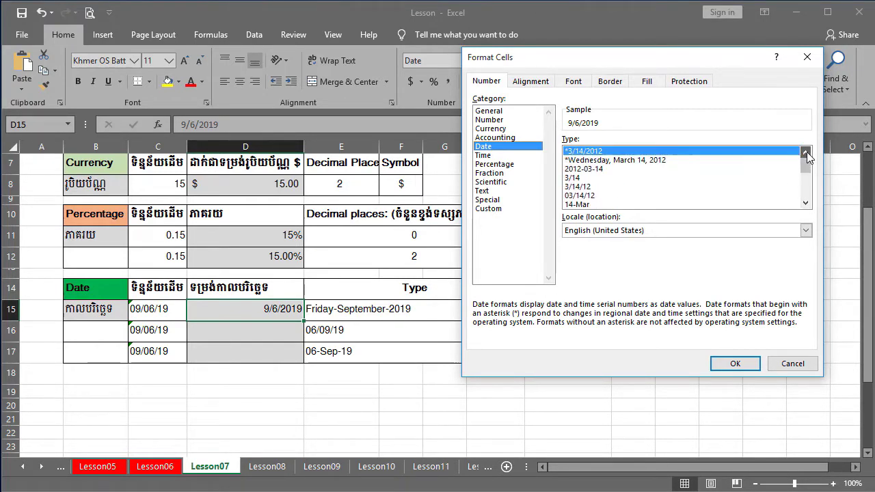
# Step: Replace m/d/yyyy with the custom code dddd-mmmm-yyyy so D15 shows Friday-September-2019
pyautogui.click(491, 208)
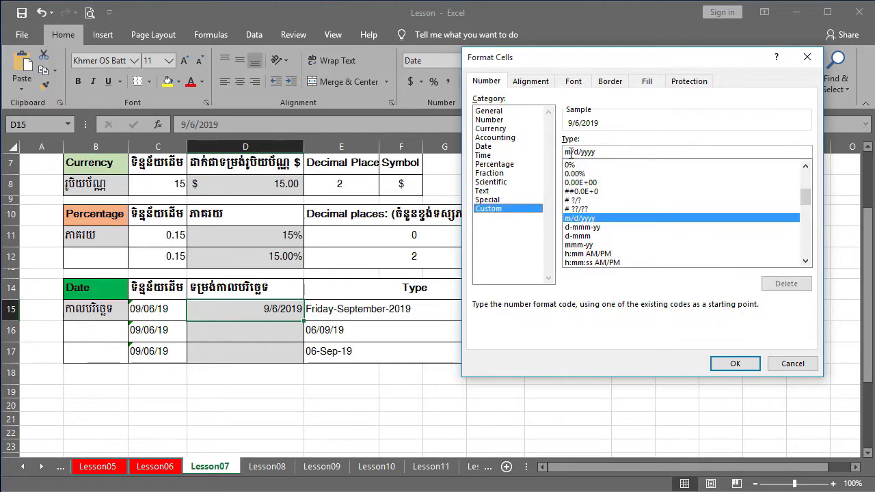
pyautogui.moveTo(597, 152); pyautogui.dragTo(539, 152)
pyautogui.write('dd')
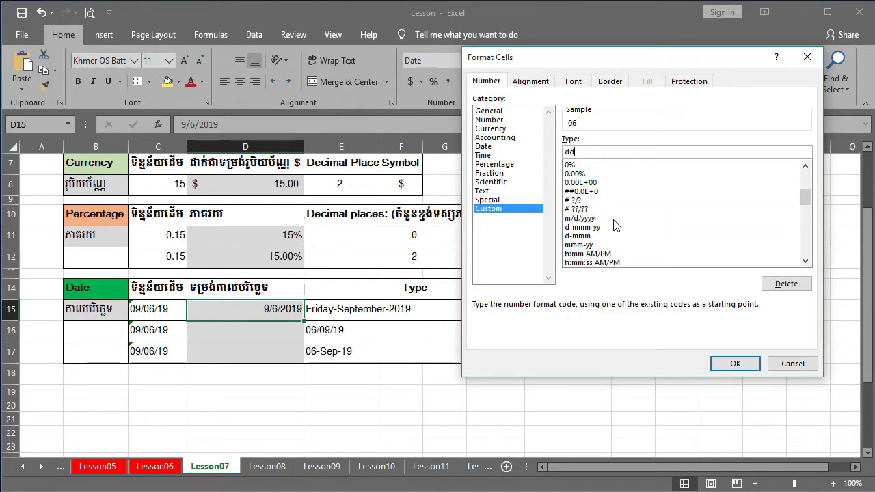
pyautogui.write('dd-')
pyautogui.write('mmmm-yyyy')
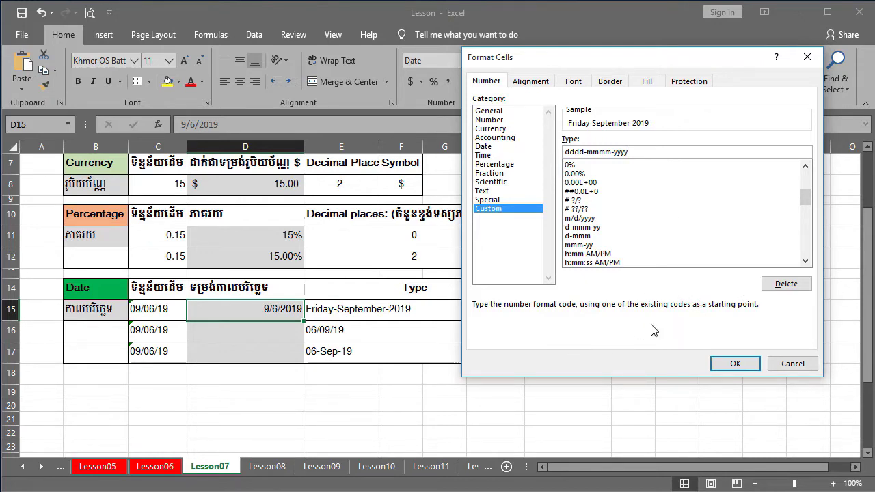
pyautogui.click(723, 363)
pyautogui.click(267, 330)
pyautogui.click(268, 313)
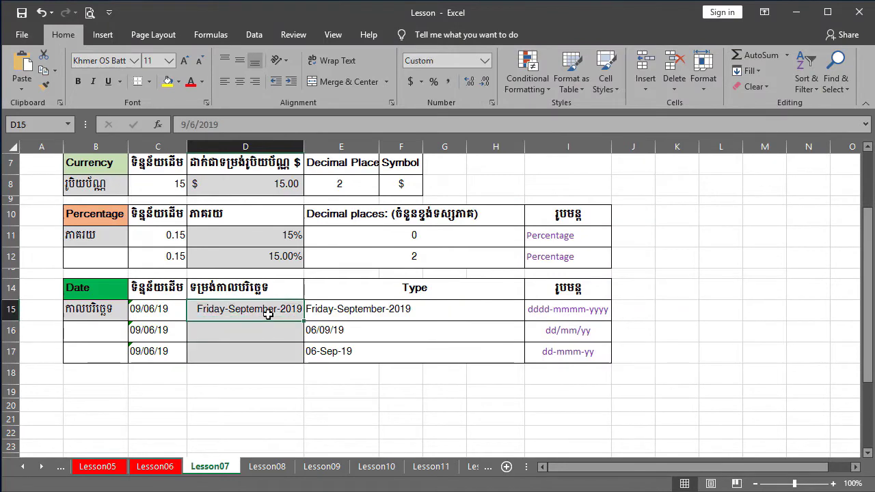
pyautogui.keyDown('ctrl'); pyautogui.scroll(1, 267, 313); pyautogui.keyUp('ctrl')
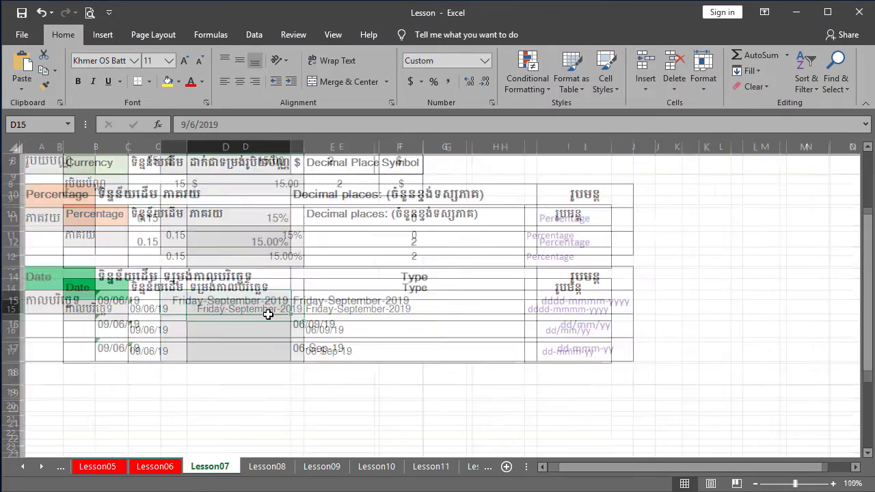
pyautogui.click(206, 358)
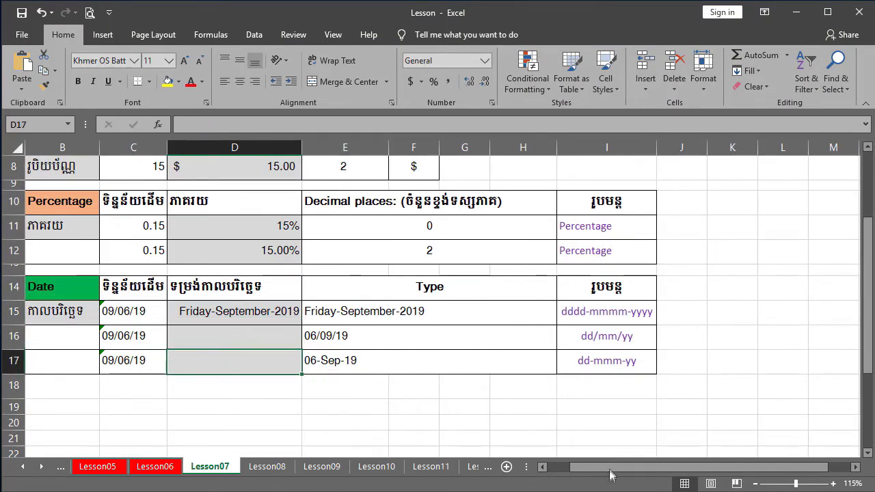
pyautogui.moveTo(611, 467); pyautogui.dragTo(588, 467)
pyautogui.moveTo(313, 349); pyautogui.dragTo(410, 314)
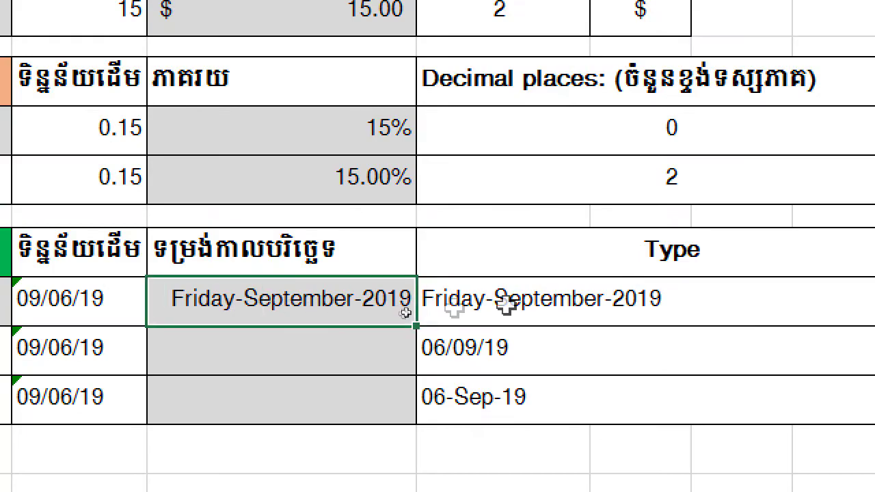
pyautogui.click(166, 307)
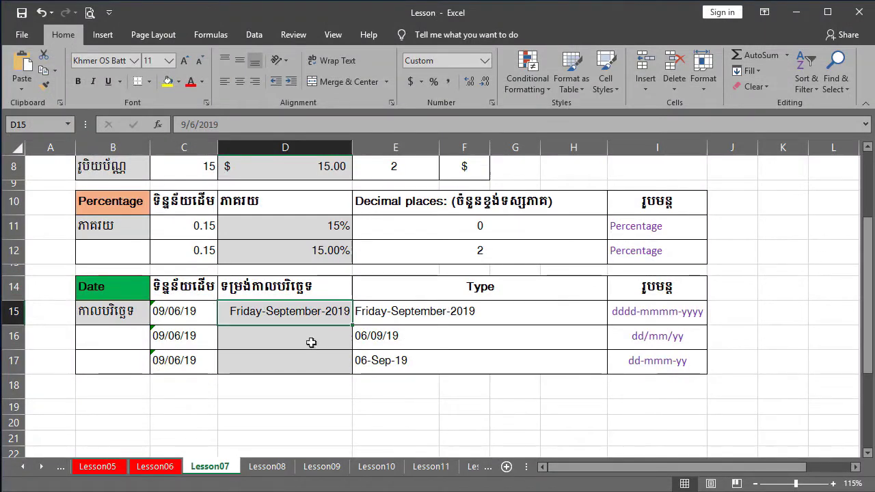
pyautogui.click(299, 341)
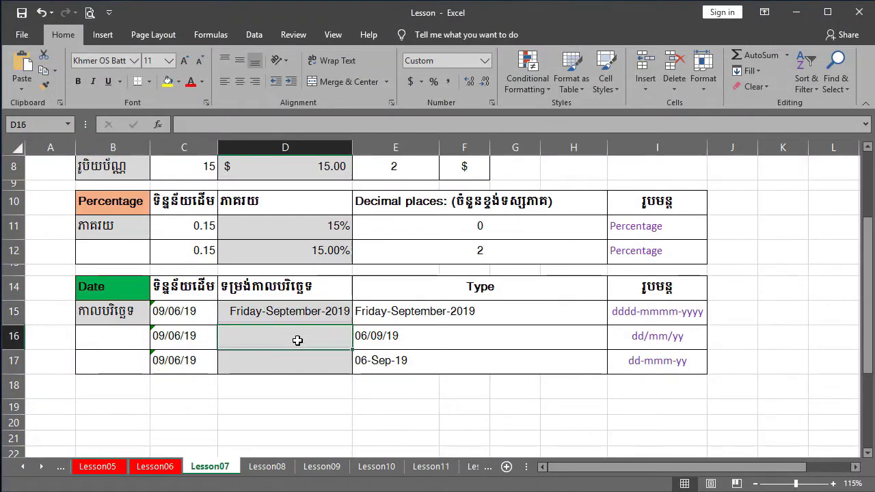
pyautogui.click(383, 337)
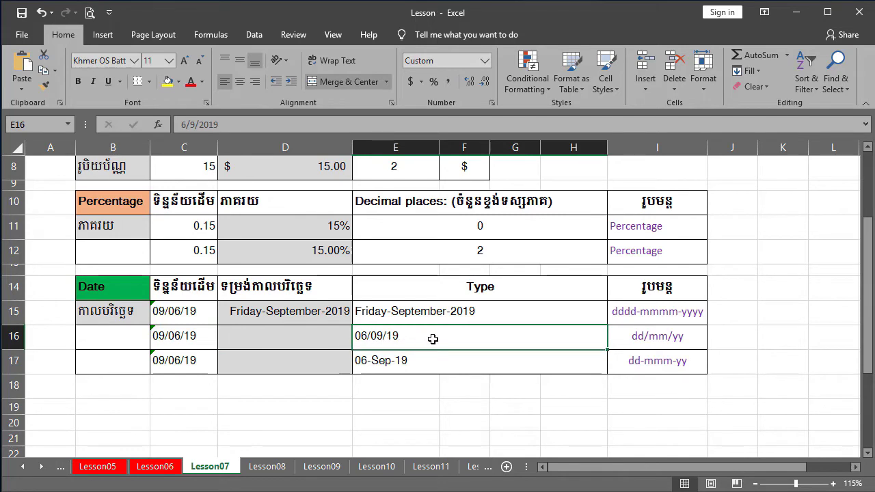
pyautogui.click(273, 342)
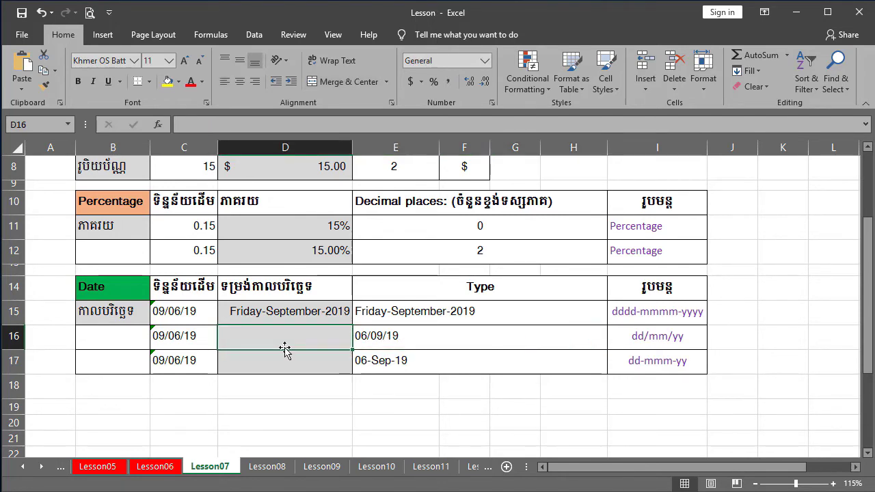
pyautogui.click(181, 336)
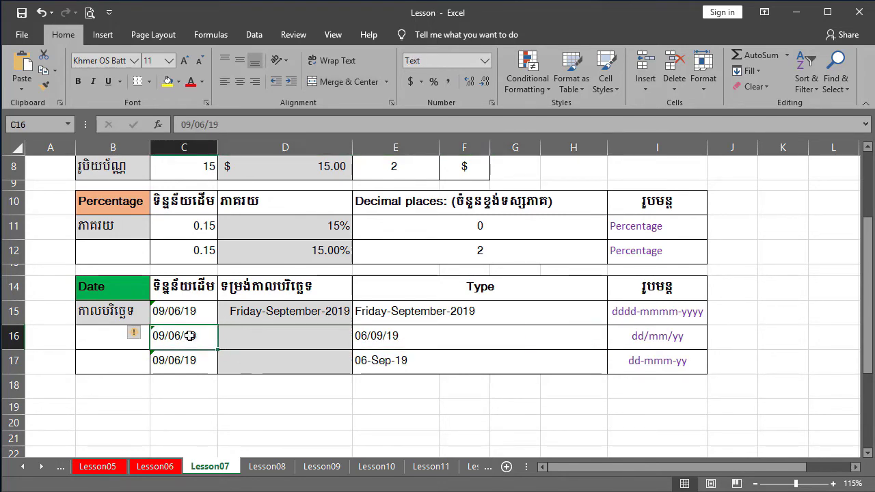
pyautogui.click(257, 337)
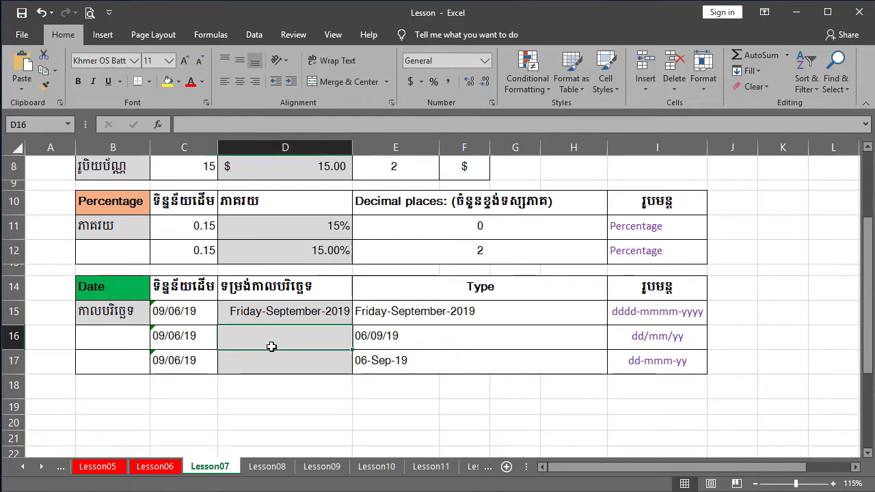
pyautogui.write('9/6/1')
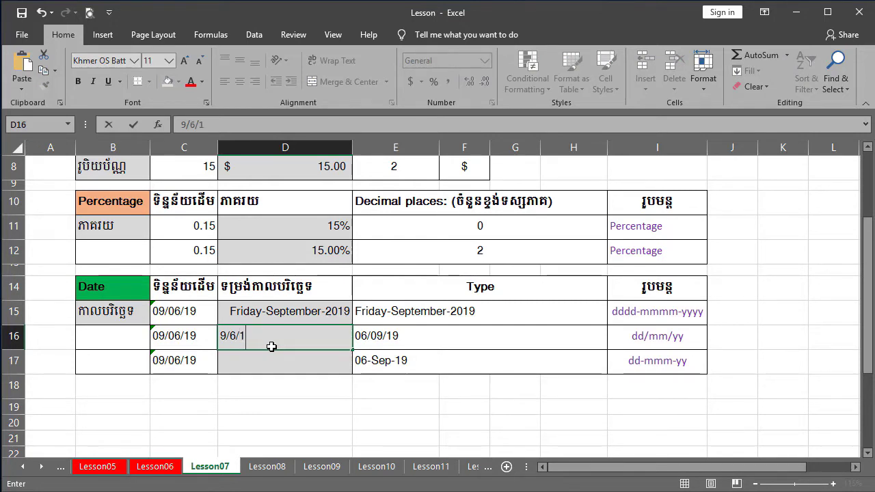
# Step: Enter 9/6/19 in D16 and compare it with the 06/09/19 example's format in E16
pyautogui.write('9')
pyautogui.press('Return')
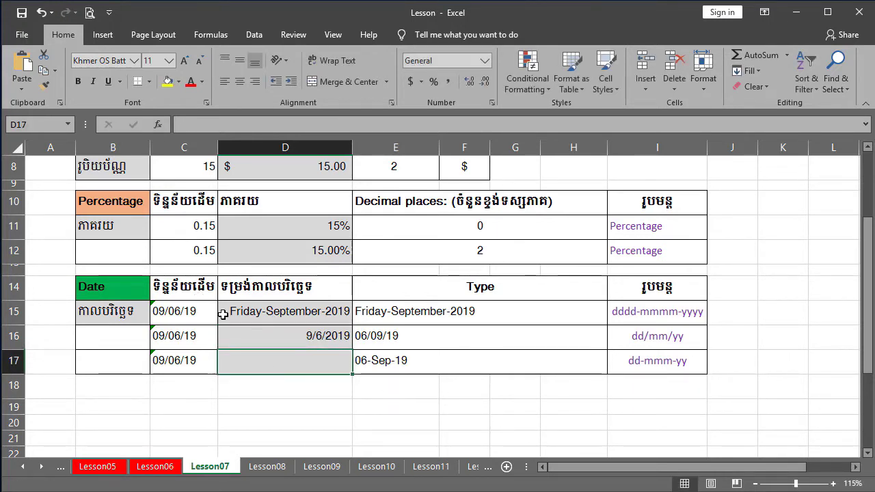
pyautogui.click(266, 333)
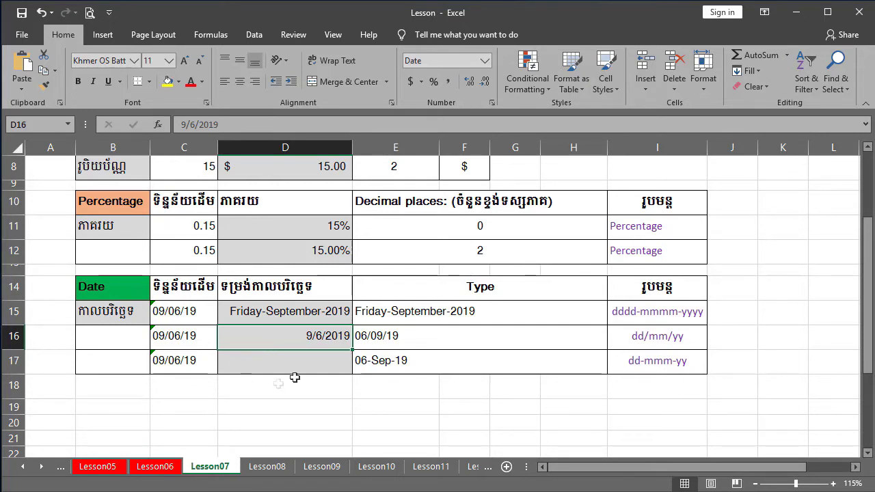
pyautogui.click(378, 340)
pyautogui.click(316, 340)
pyautogui.click(387, 337)
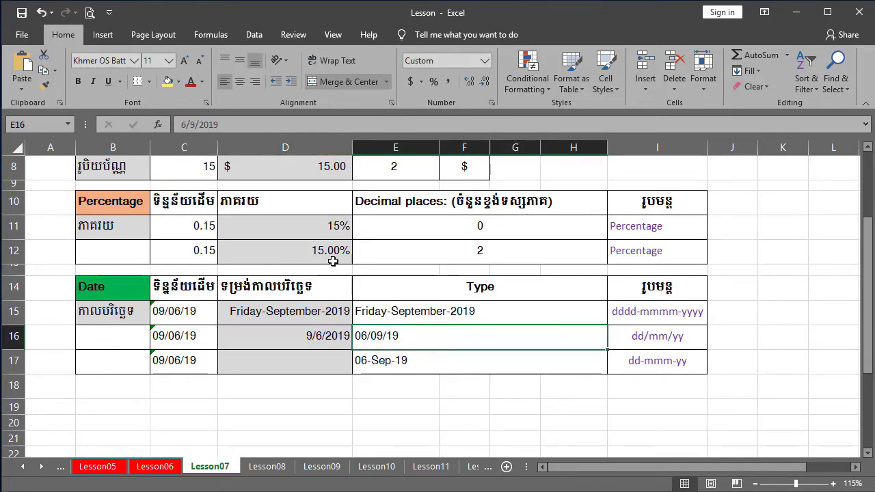
pyautogui.click(328, 335)
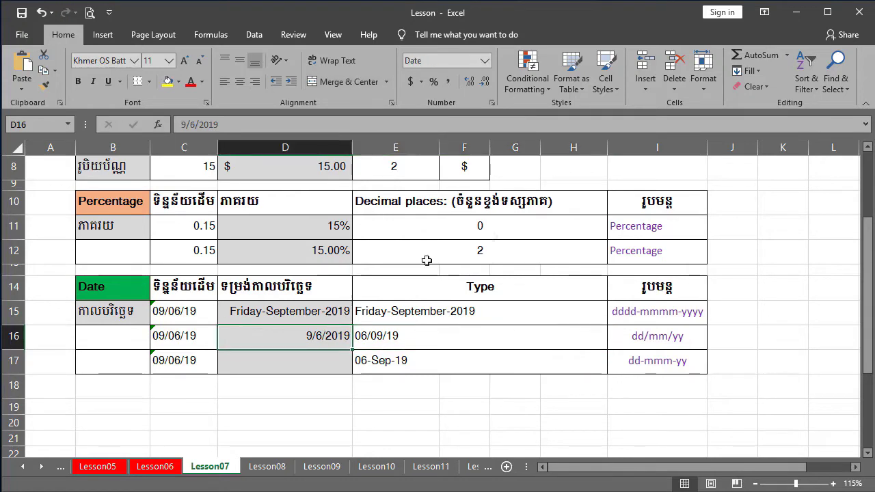
# Step: Apply the 03/14/12 Date type to D16 so it reads 09/06/19
pyautogui.click(490, 104)
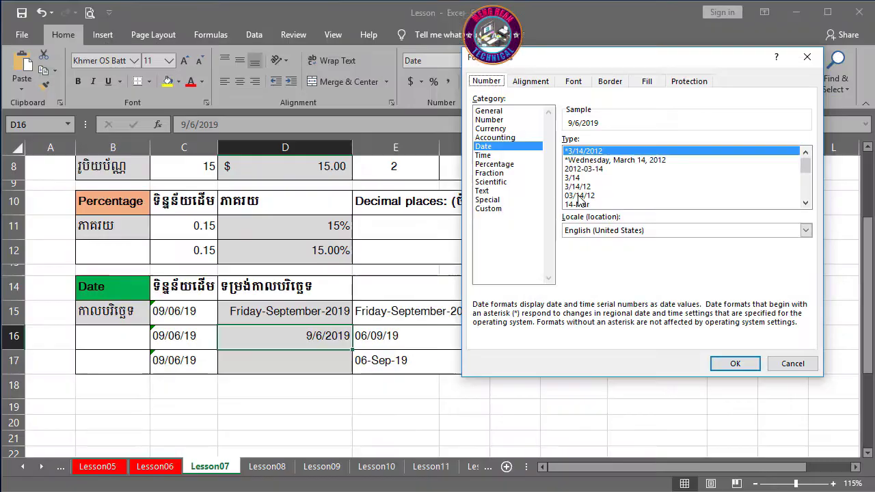
pyautogui.click(578, 198)
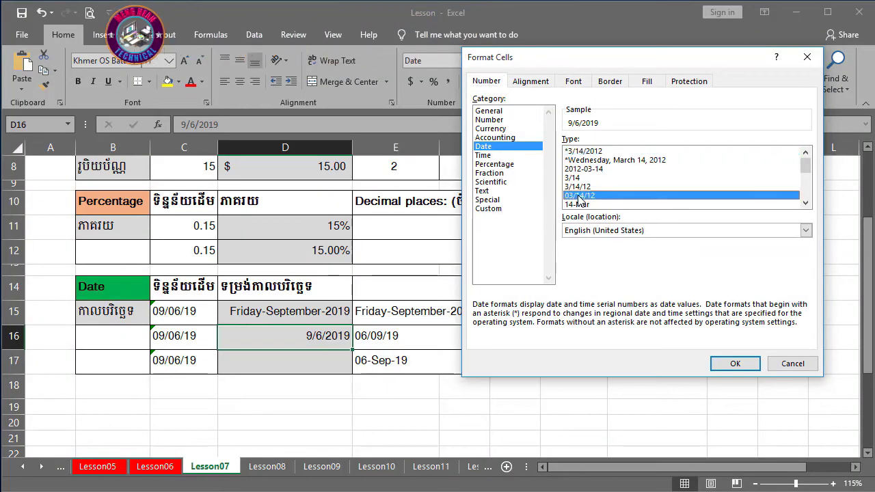
pyautogui.click(734, 365)
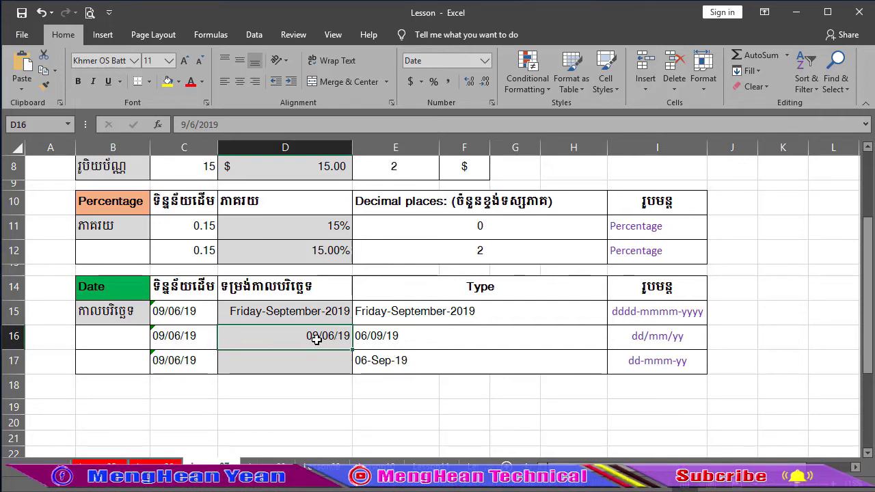
# Step: Replace D16's mm/dd/yy;@ code with the custom format dd/mm/yy, showing 06/09/19
pyautogui.click(492, 103)
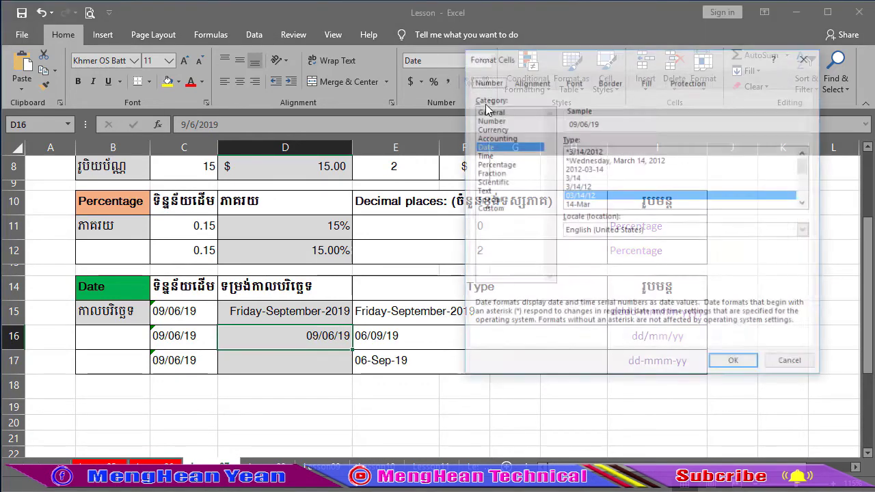
pyautogui.click(488, 209)
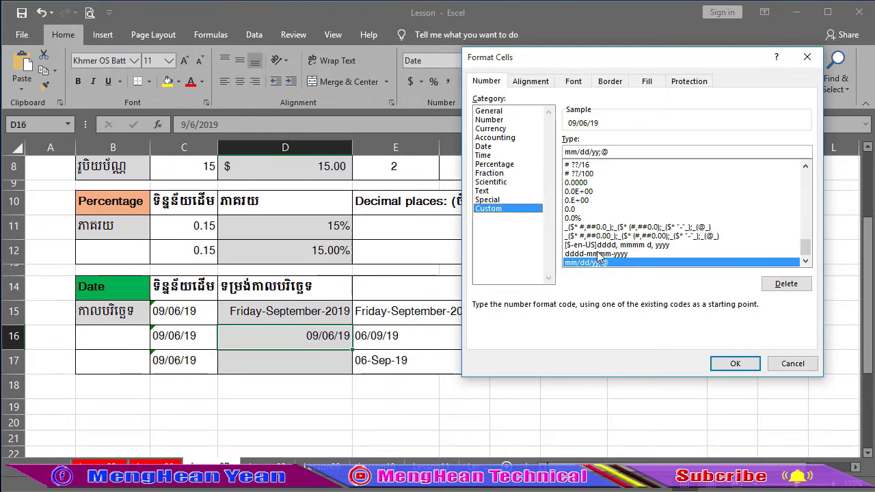
pyautogui.moveTo(612, 151); pyautogui.dragTo(542, 151)
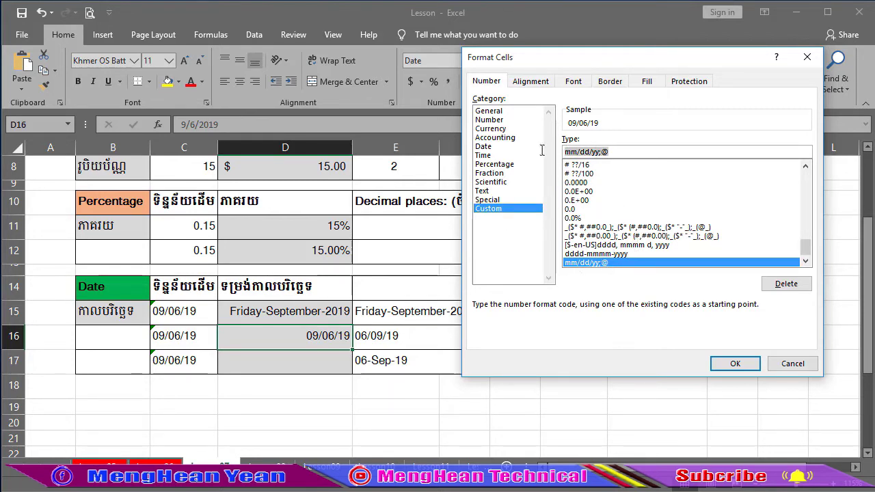
pyautogui.press('BackSpace')
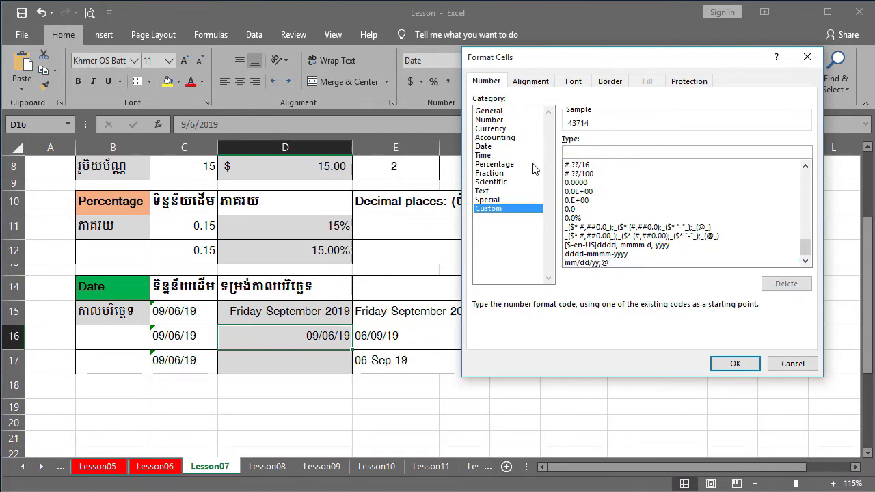
pyautogui.write('dd/mm/yy')
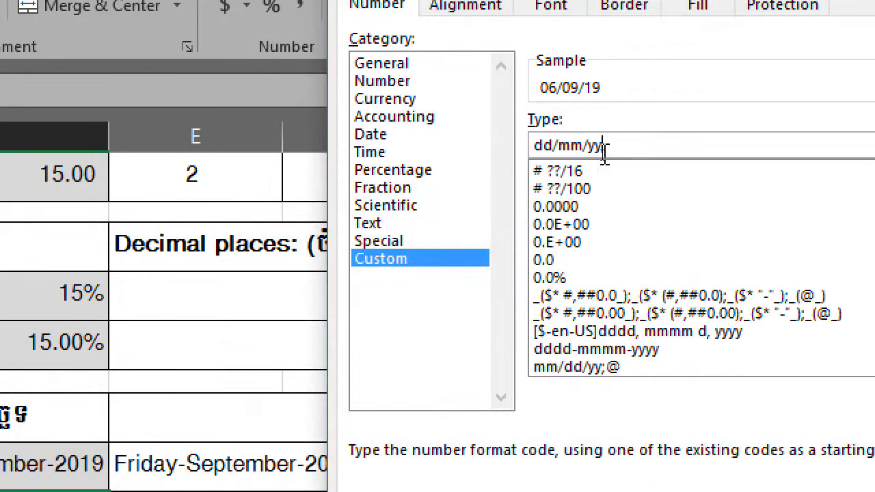
pyautogui.moveTo(604, 145); pyautogui.dragTo(538, 145)
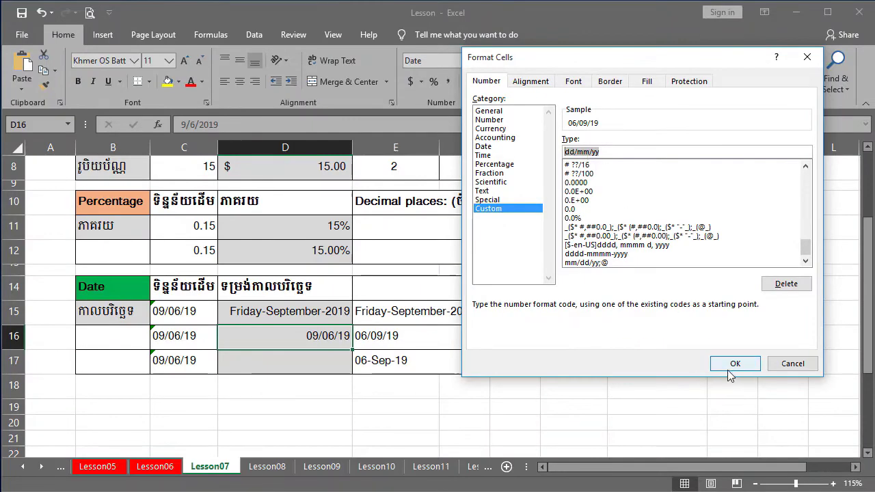
pyautogui.click(731, 365)
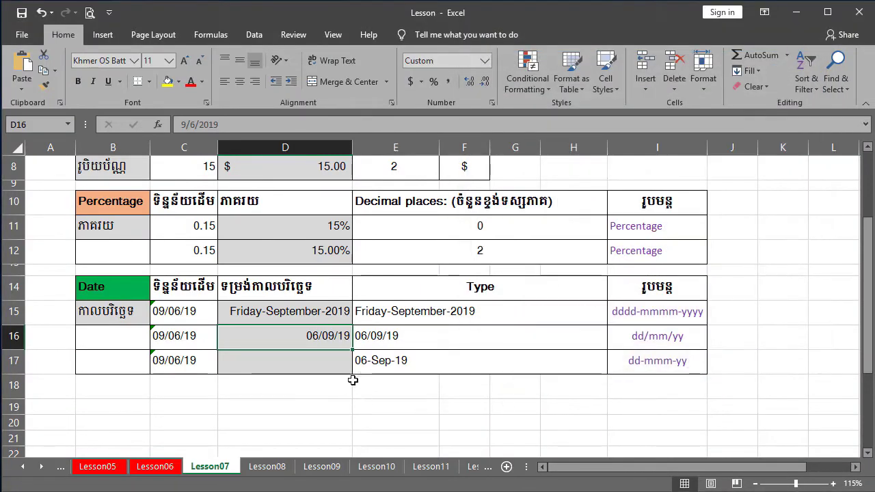
pyautogui.click(313, 361)
# Step: Enter 9/6/19 in D17 so it holds the date 9/6/2019
pyautogui.click(314, 336)
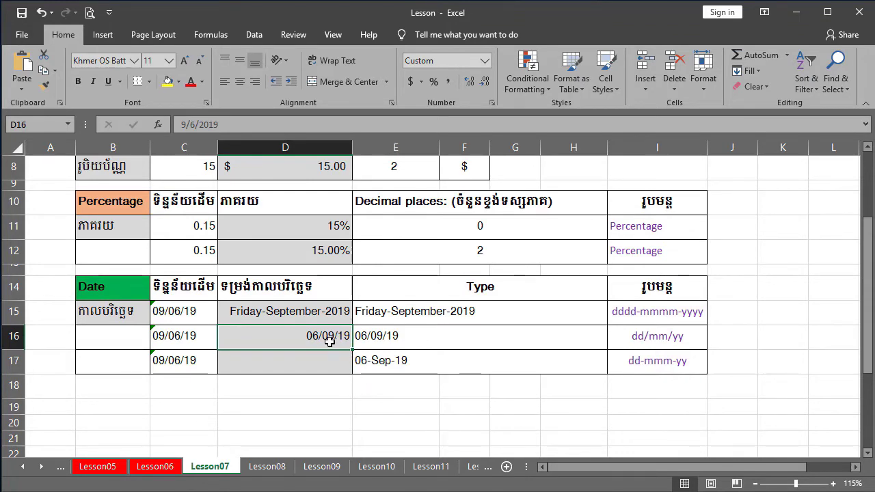
pyautogui.click(335, 359)
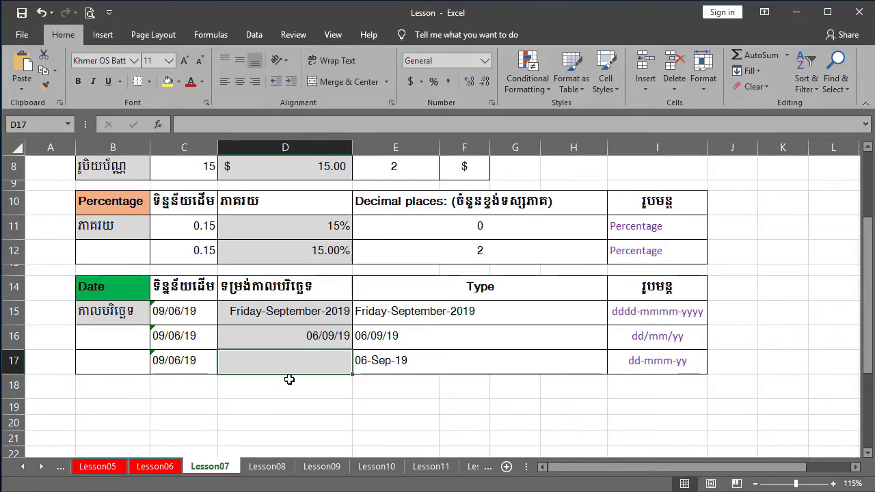
pyautogui.write('9/')
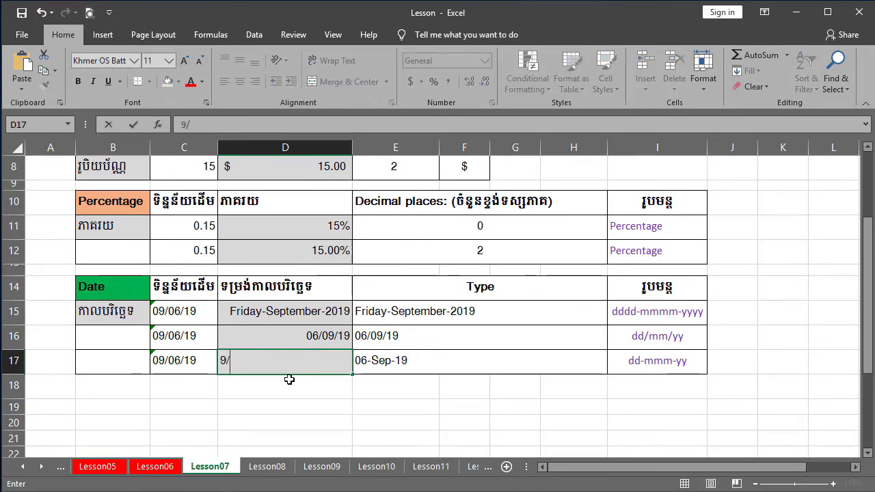
pyautogui.write('6/')
pyautogui.write('19')
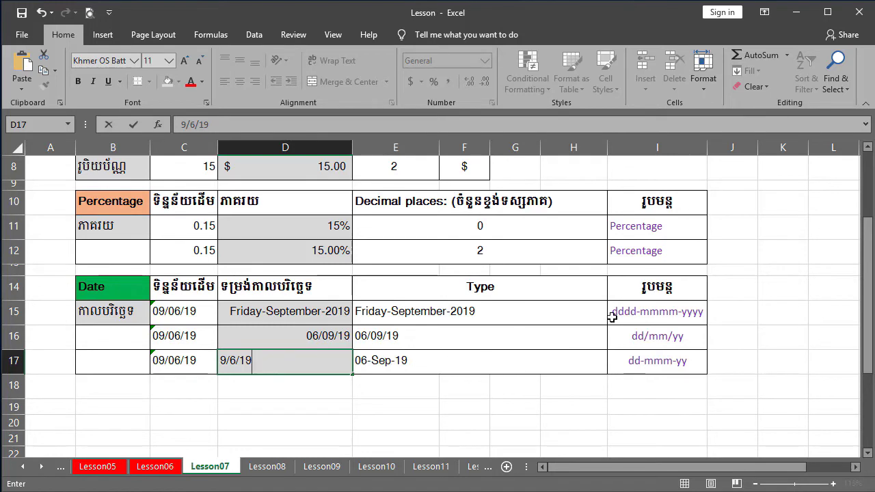
pyautogui.press('Return')
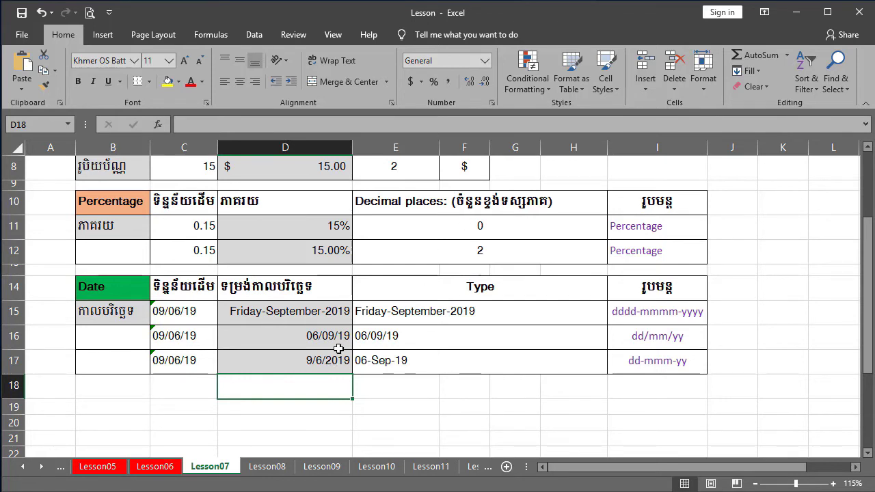
pyautogui.click(332, 358)
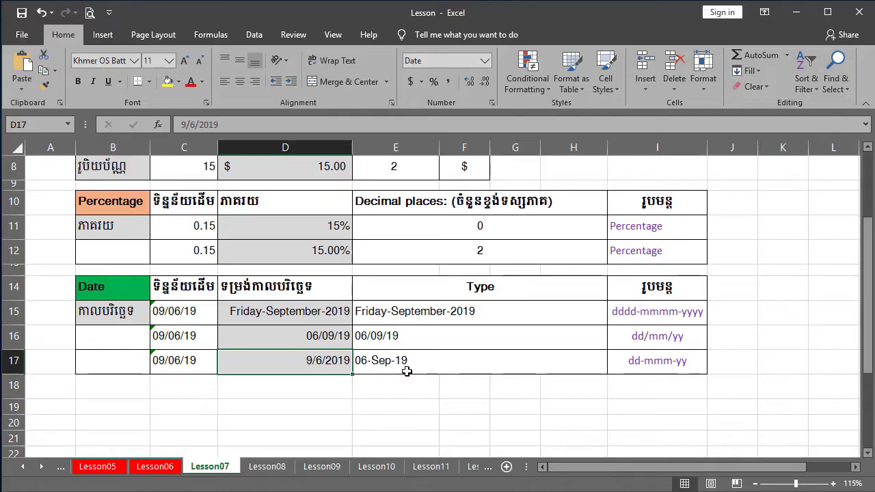
# Step: Replace D17's number format with the custom code dd/mmm/yy so it reads 06/Sep/19
pyautogui.click(490, 102)
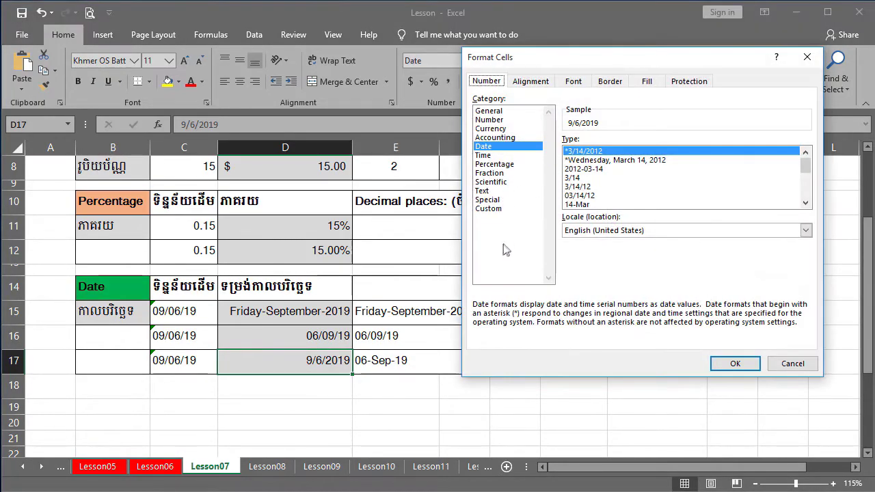
pyautogui.scroll(-1, 604, 180)
pyautogui.scroll(-1, 604, 180)
pyautogui.scroll(1, 604, 182)
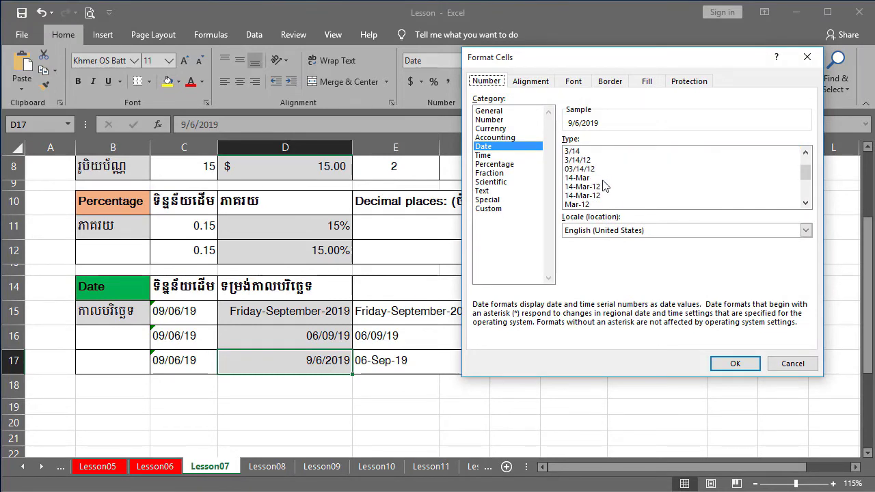
pyautogui.click(488, 209)
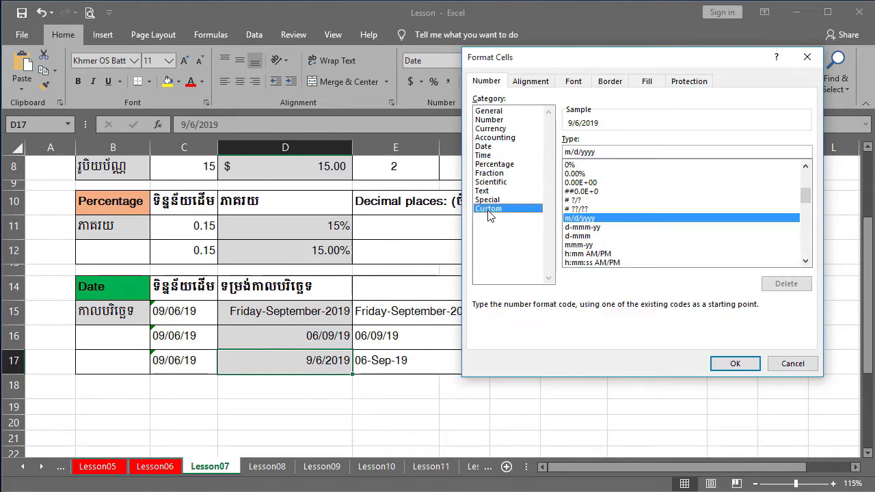
pyautogui.doubleClick(593, 153)
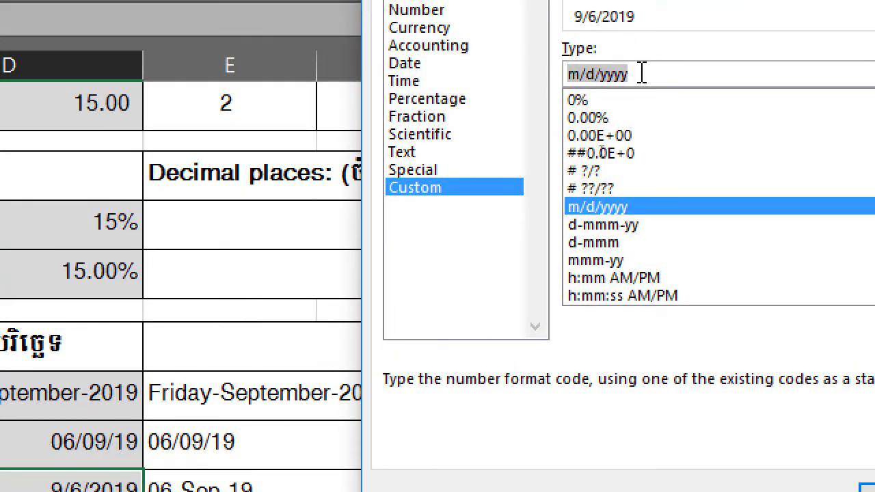
pyautogui.write('dd/')
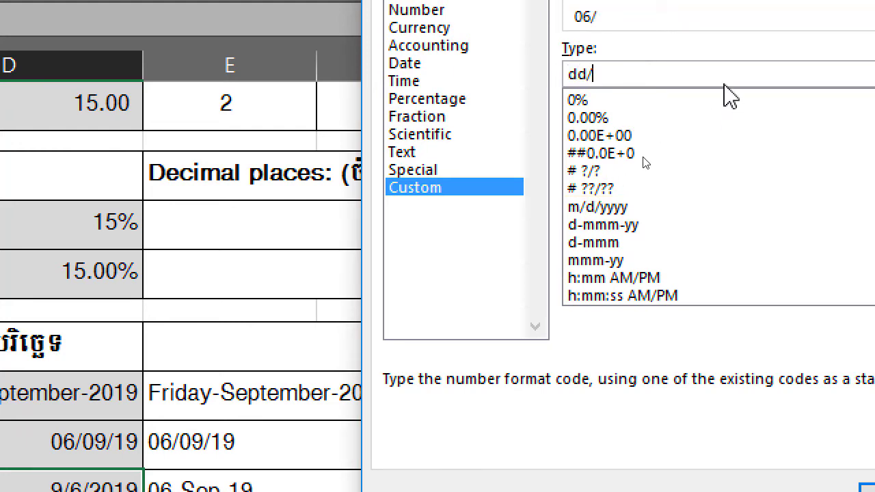
pyautogui.scroll(1, 727, 96)
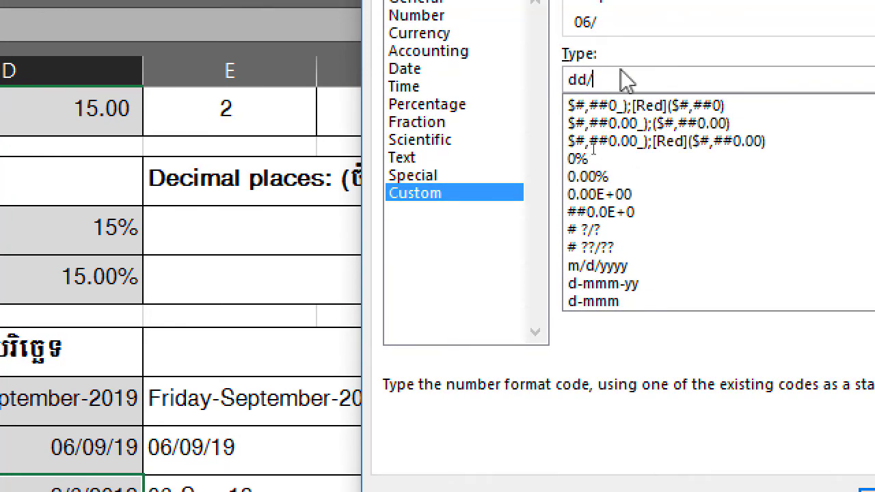
pyautogui.write('mm')
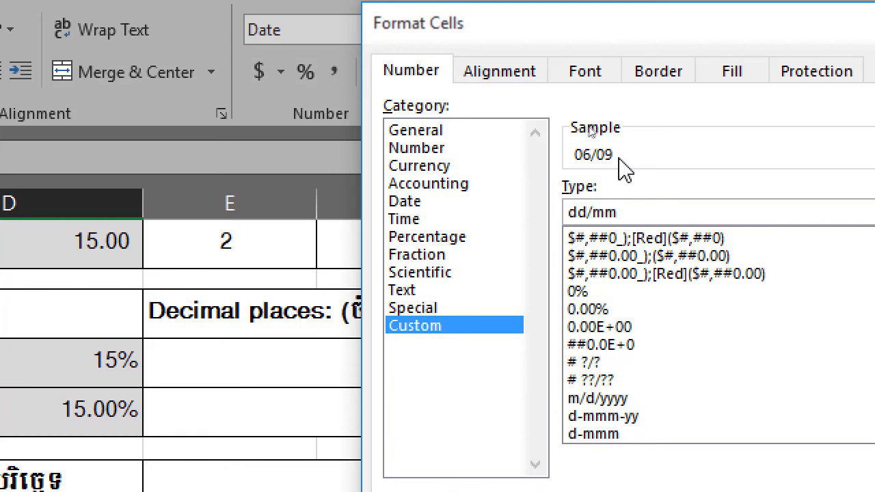
pyautogui.write('m')
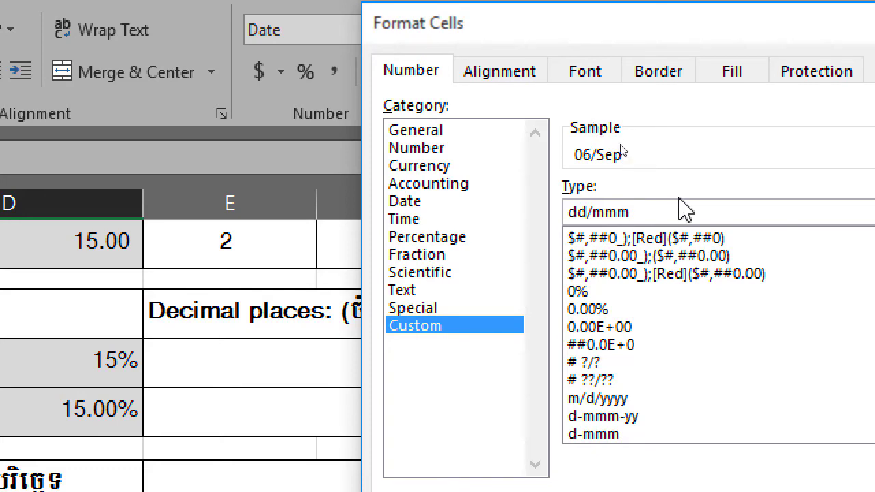
pyautogui.write('yy')
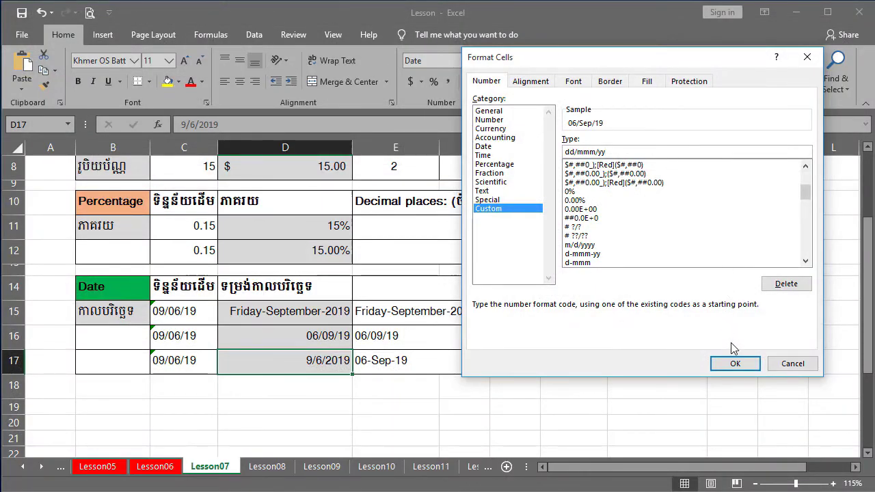
pyautogui.click(734, 363)
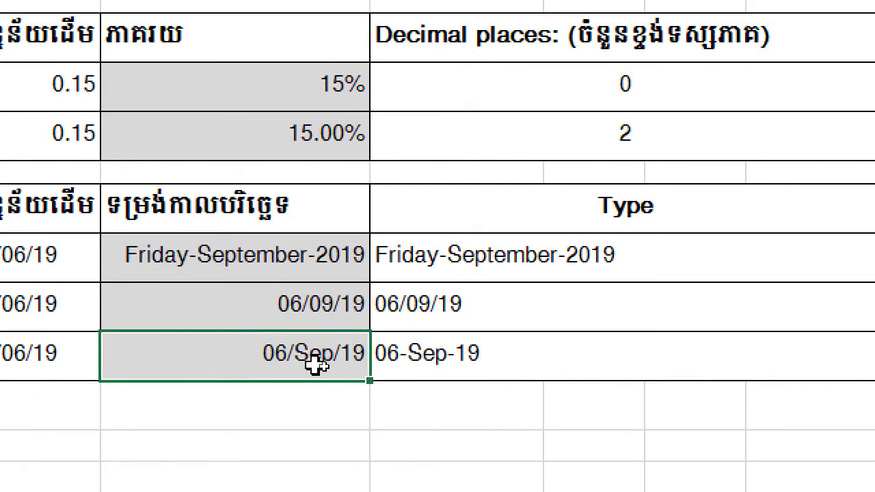
# Step: Compare the reformatted date in D17 with the 06-Sep-19 example in E17
pyautogui.click(413, 361)
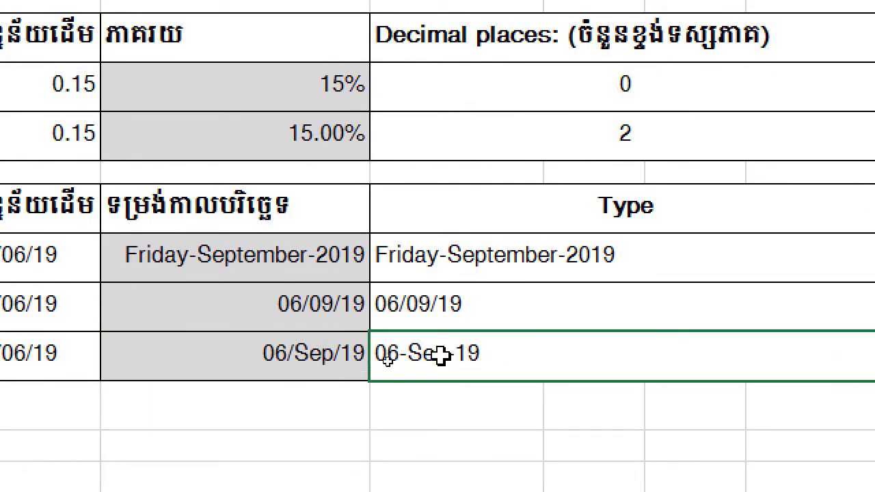
pyautogui.click(287, 352)
pyautogui.click(406, 359)
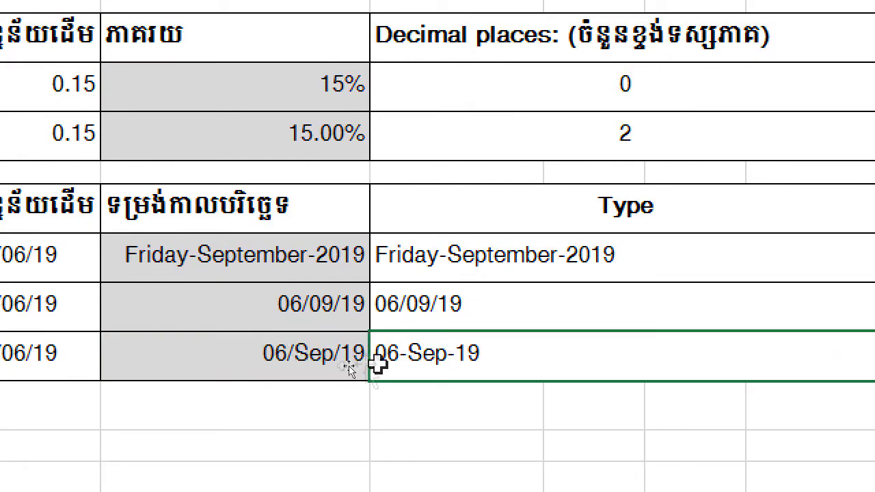
pyautogui.click(293, 351)
pyautogui.click(443, 368)
pyautogui.click(283, 359)
pyautogui.click(455, 358)
pyautogui.click(337, 356)
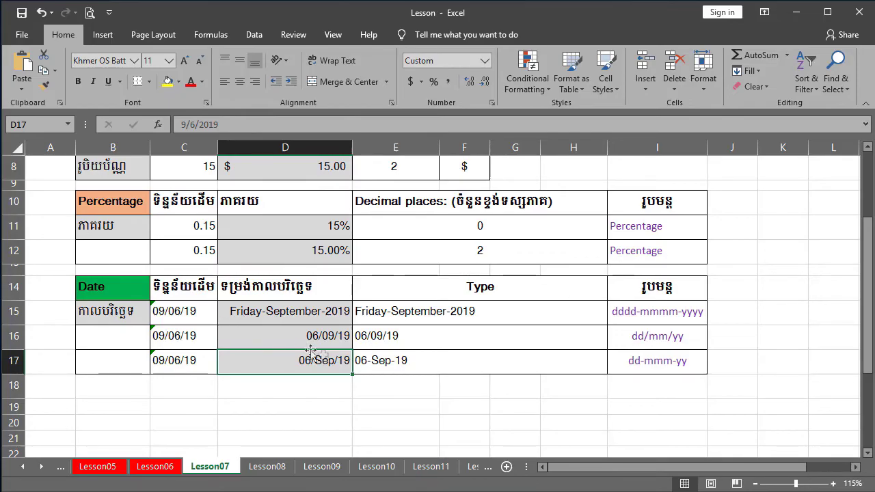
# Step: Change D17's custom format code from dd/mmm/yy to dd-mmm-yy
pyautogui.click(490, 102)
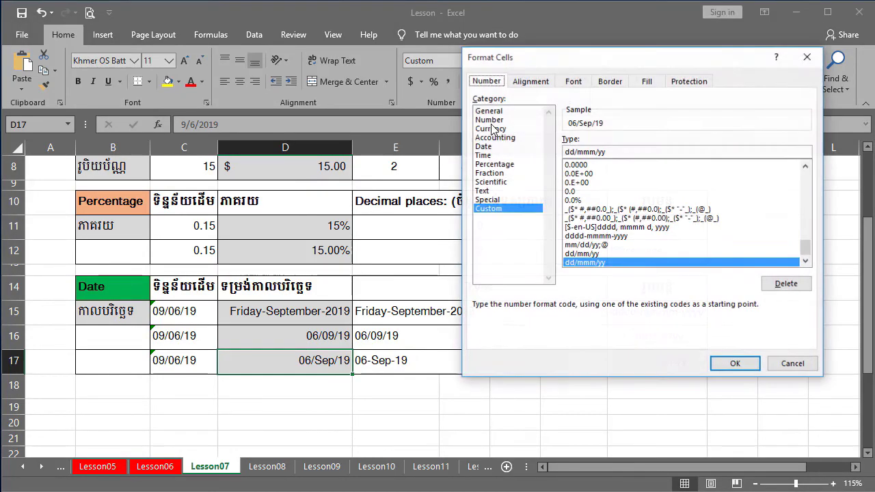
pyautogui.click(578, 151)
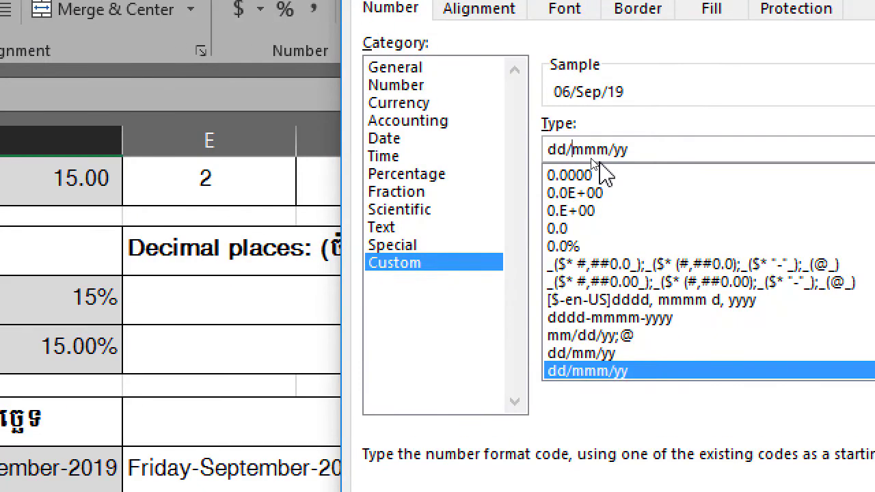
pyautogui.press('BackSpace')
pyautogui.write('-')
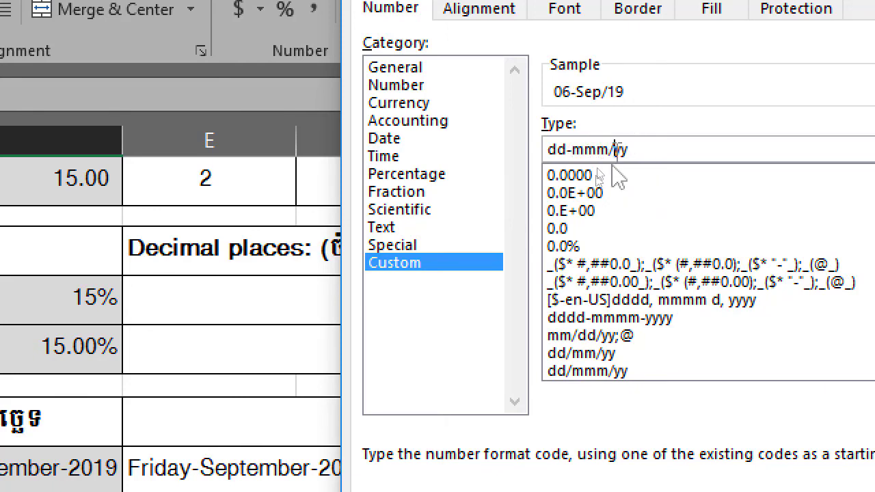
pyautogui.press('BackSpace')
pyautogui.write('-')
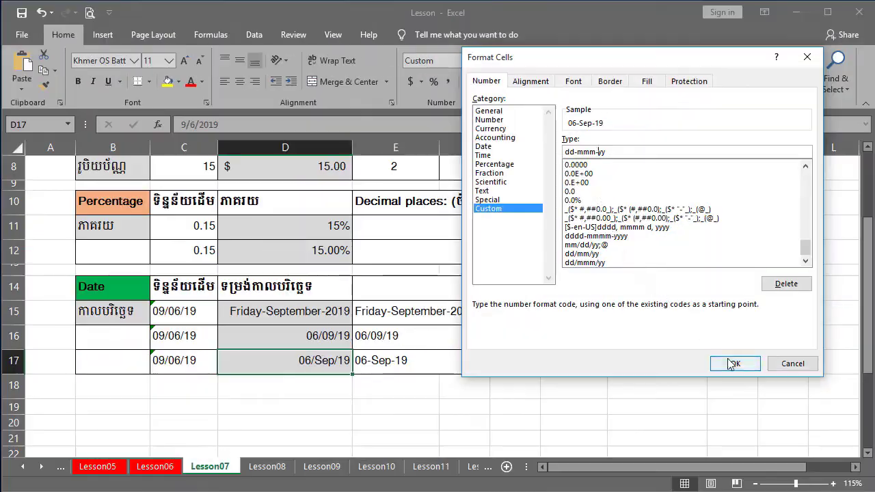
pyautogui.click(735, 362)
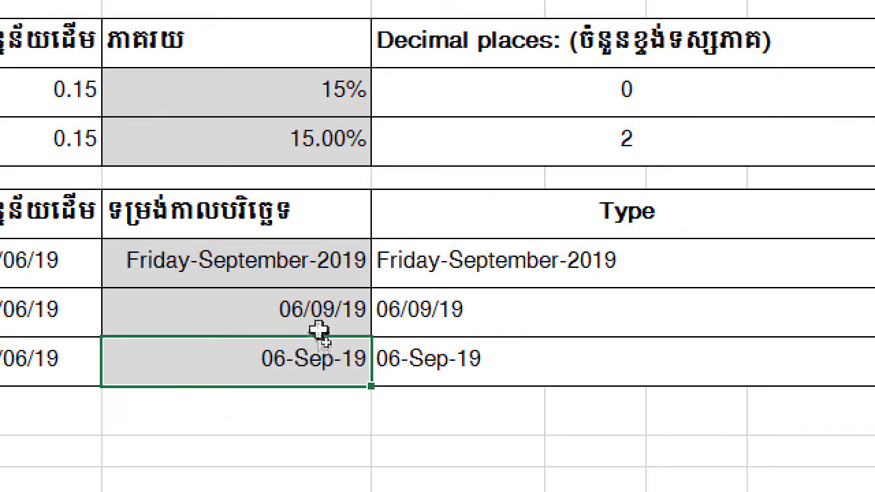
pyautogui.click(327, 337)
pyautogui.click(304, 263)
pyautogui.click(445, 265)
pyautogui.click(437, 309)
pyautogui.click(430, 354)
pyautogui.click(297, 359)
pyautogui.click(303, 301)
pyautogui.moveTo(502, 262); pyautogui.dragTo(486, 362)
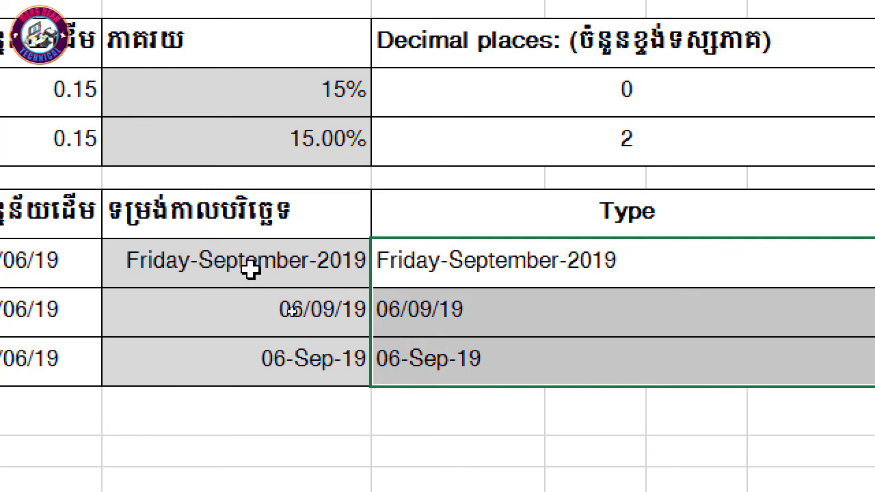
pyautogui.moveTo(250, 270); pyautogui.dragTo(238, 358)
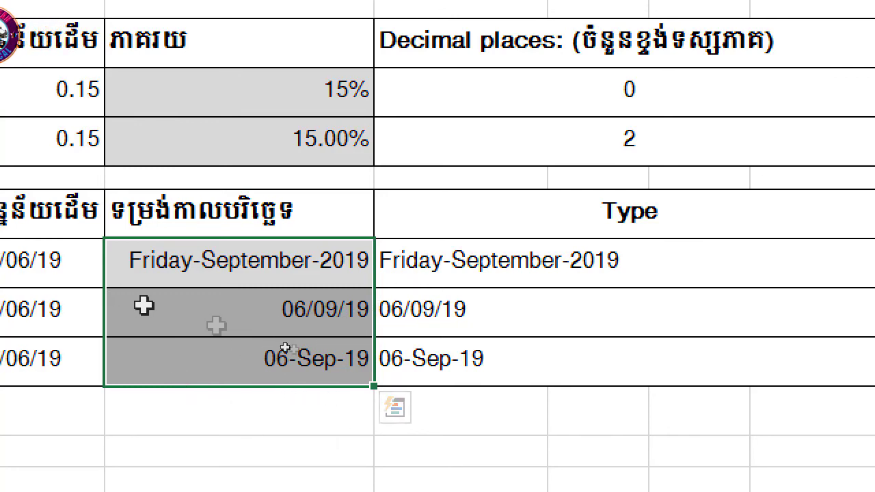
pyautogui.click(301, 312)
pyautogui.doubleClick(304, 309)
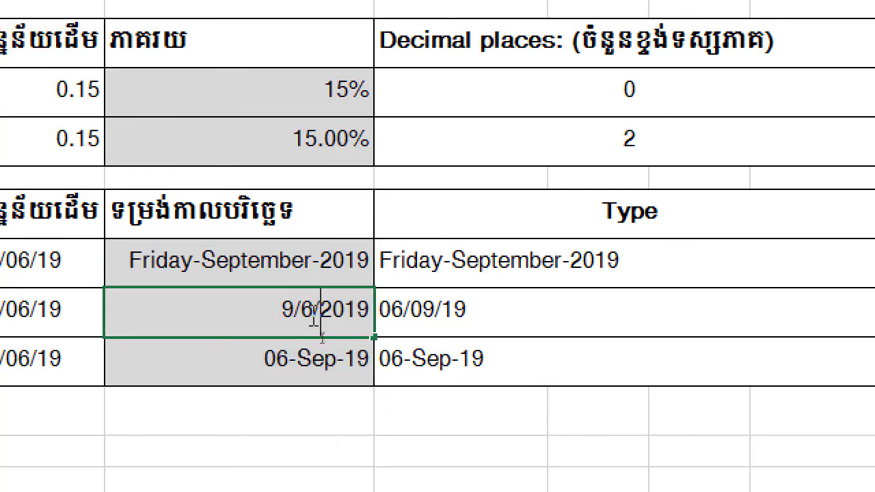
pyautogui.click(325, 305)
pyautogui.click(315, 311)
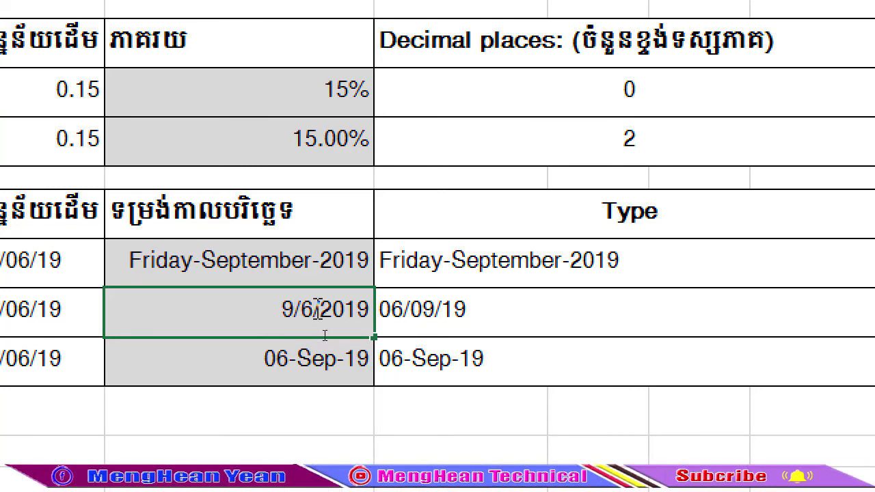
pyautogui.click(322, 312)
pyautogui.click(357, 311)
pyautogui.press('Escape')
pyautogui.click(327, 342)
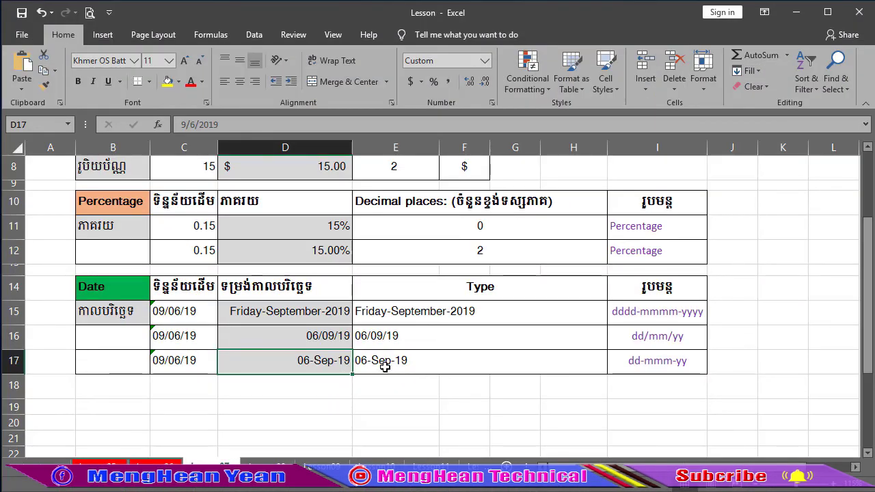
pyautogui.scroll(3, 332, 319)
pyautogui.scroll(-1, 329, 316)
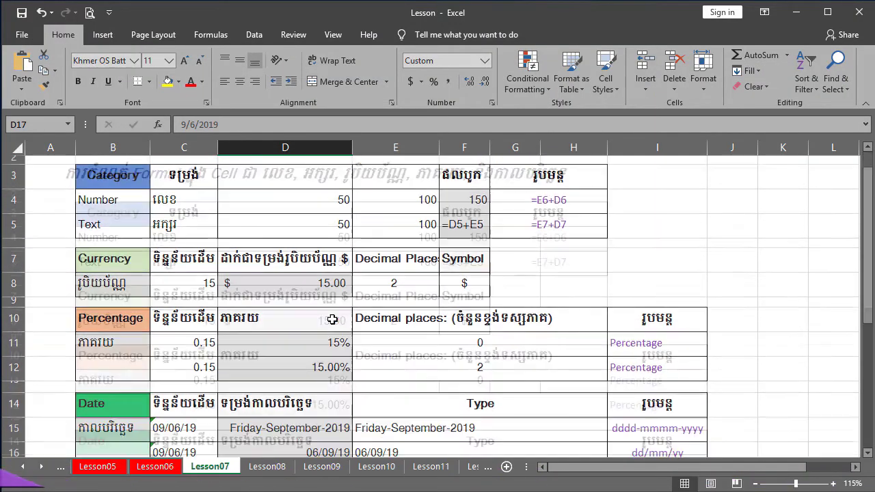
pyautogui.scroll(1, 329, 314)
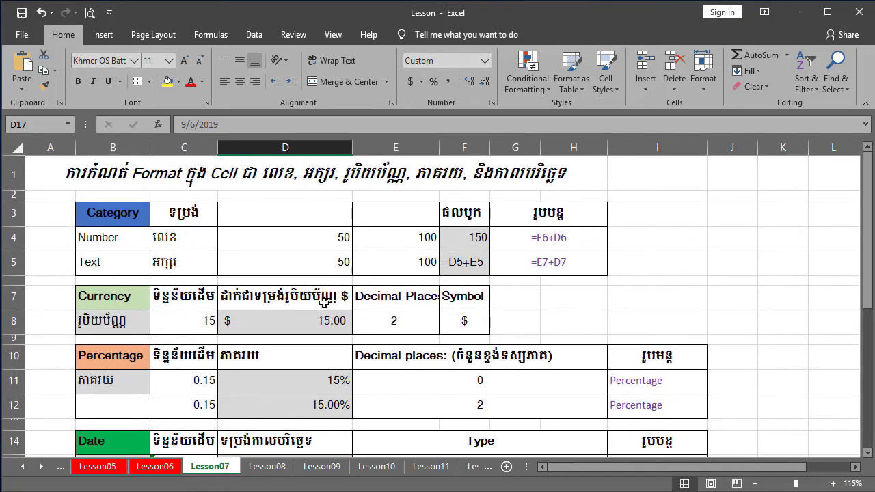